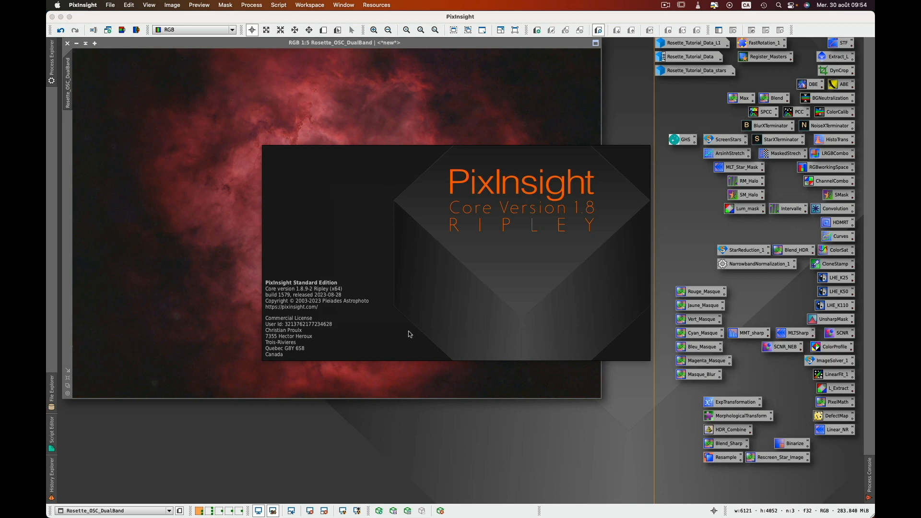
- Dismiss the program information window and view the available ColorCalibration processes
{"action": "left_click", "coordinate": [410, 334]}
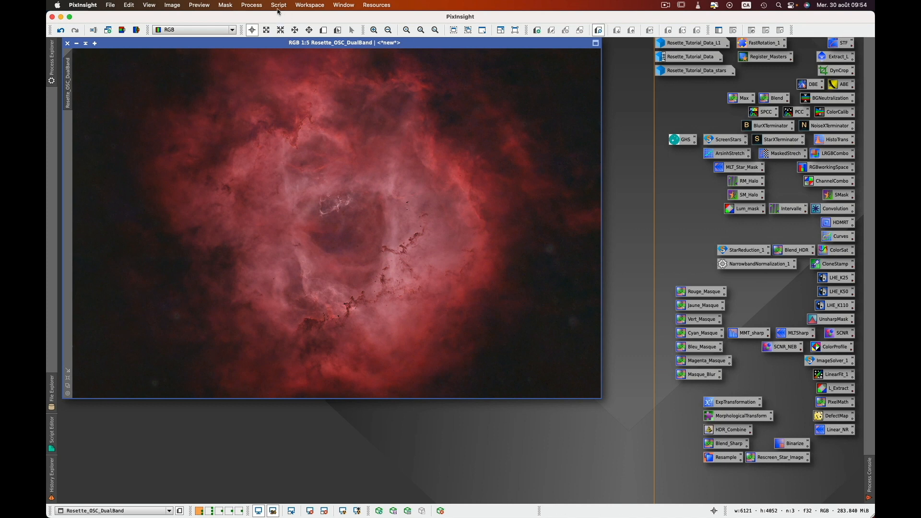
{"action": "left_click", "coordinate": [262, 6]}
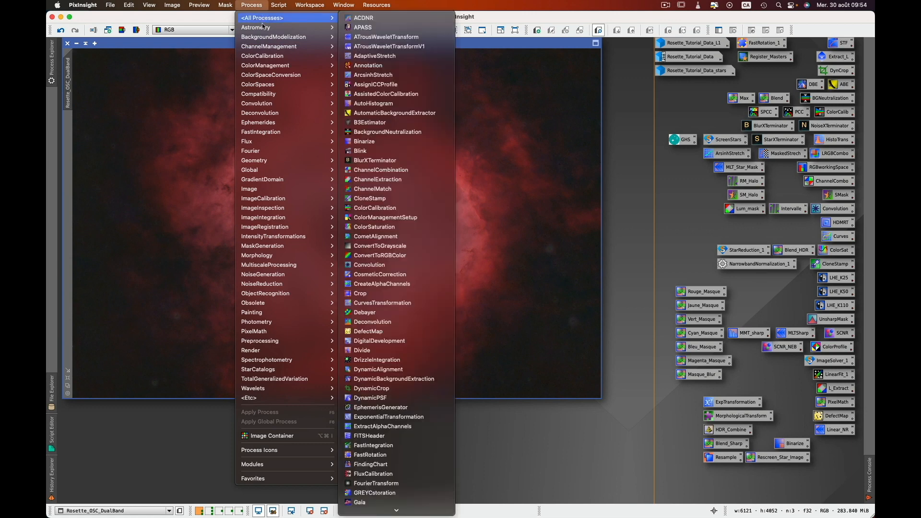
{"action": "mouse_move", "coordinate": [264, 48]}
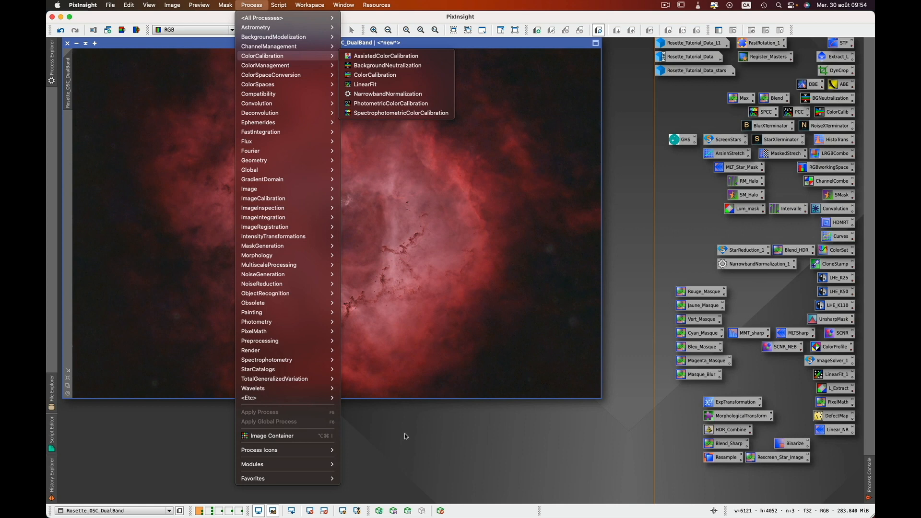
- Switch to Notes, open the NarrowbandNormalization link in the browser, copy its URL and return to PixInsight
{"action": "key", "text": "super+Tab"}
{"action": "key", "text": "super+Tab"}
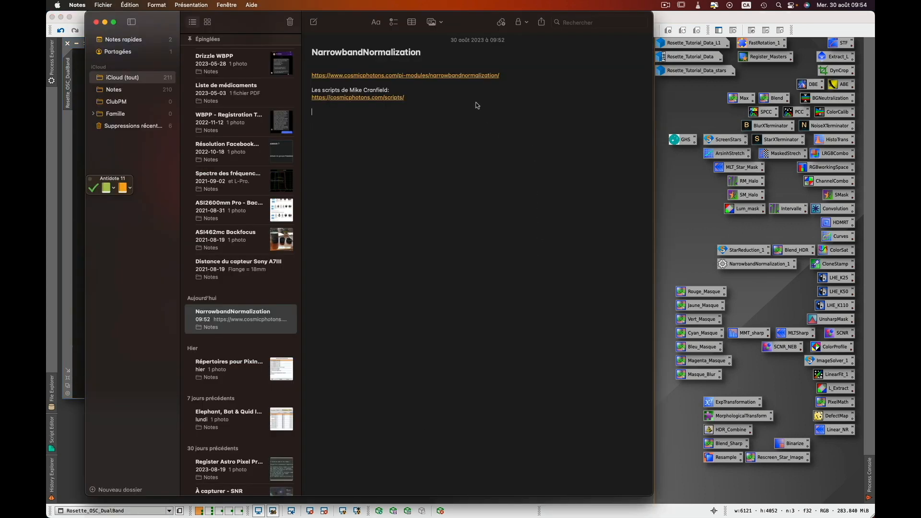
{"action": "left_click", "coordinate": [460, 76]}
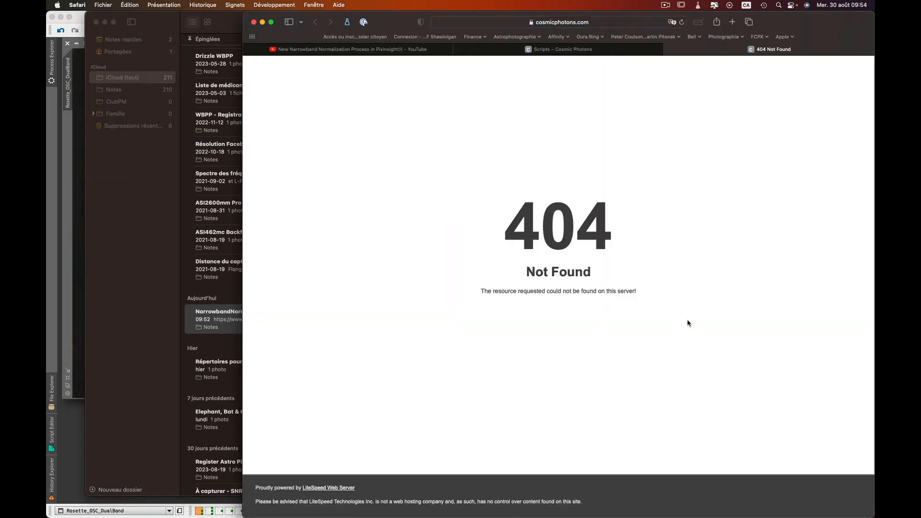
{"action": "left_click", "coordinate": [651, 23]}
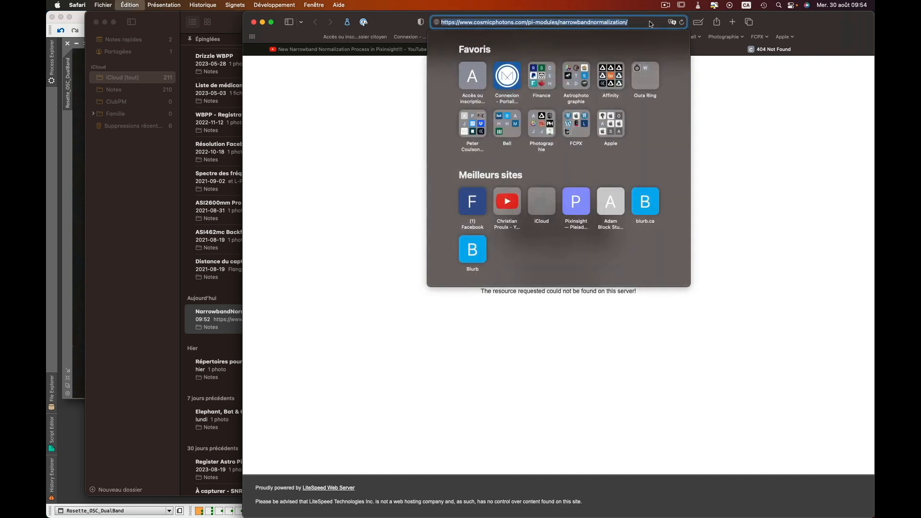
{"action": "key", "text": "Escape"}
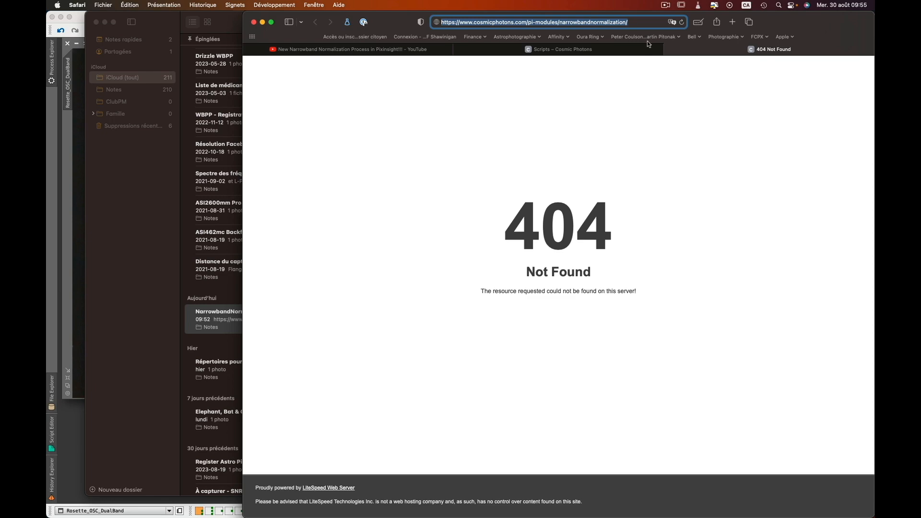
{"action": "key", "text": "super+Tab"}
{"action": "key", "text": "super+Tab"}
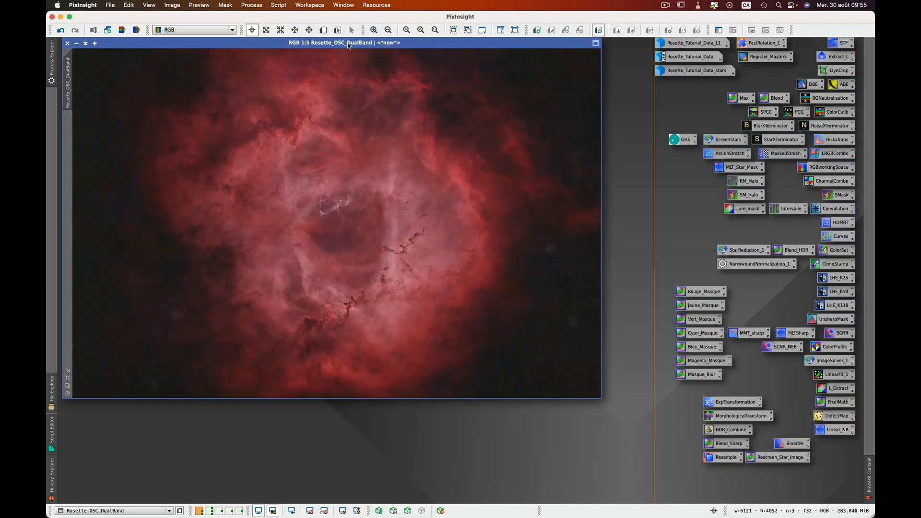
{"action": "left_click", "coordinate": [387, 5]}
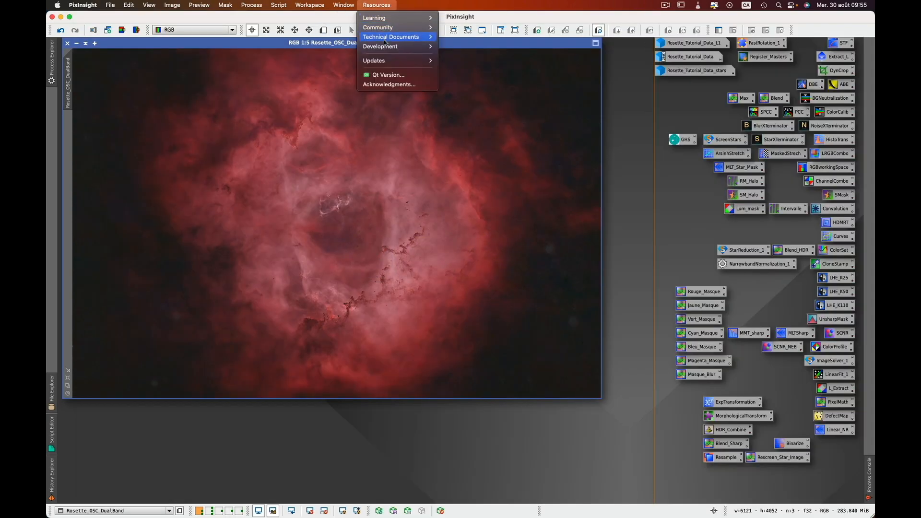
{"action": "mouse_move", "coordinate": [391, 59]}
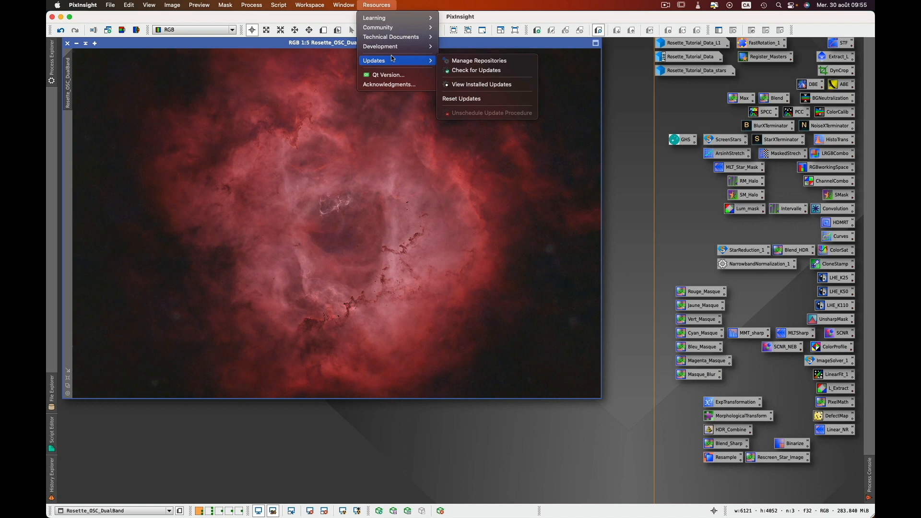
{"action": "left_click", "coordinate": [490, 62]}
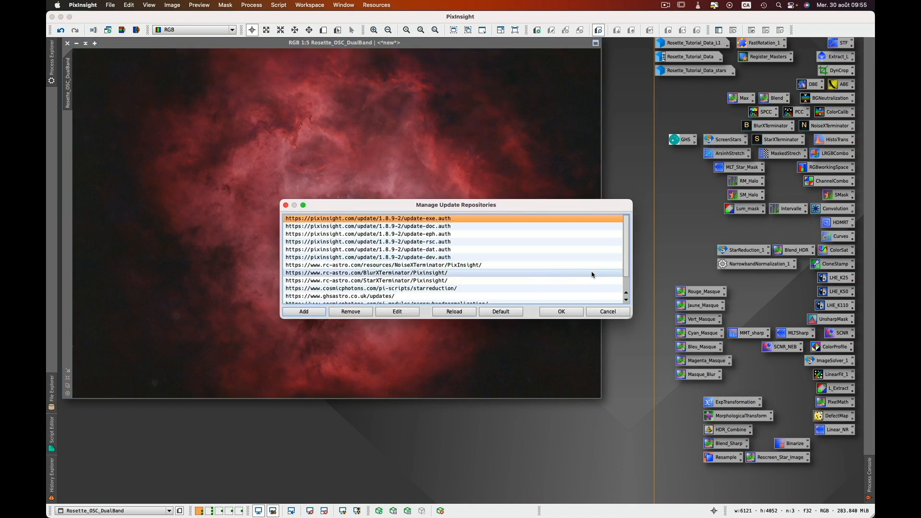
{"action": "scroll", "coordinate": [610, 271], "scroll_direction": "down", "scroll_amount": 2}
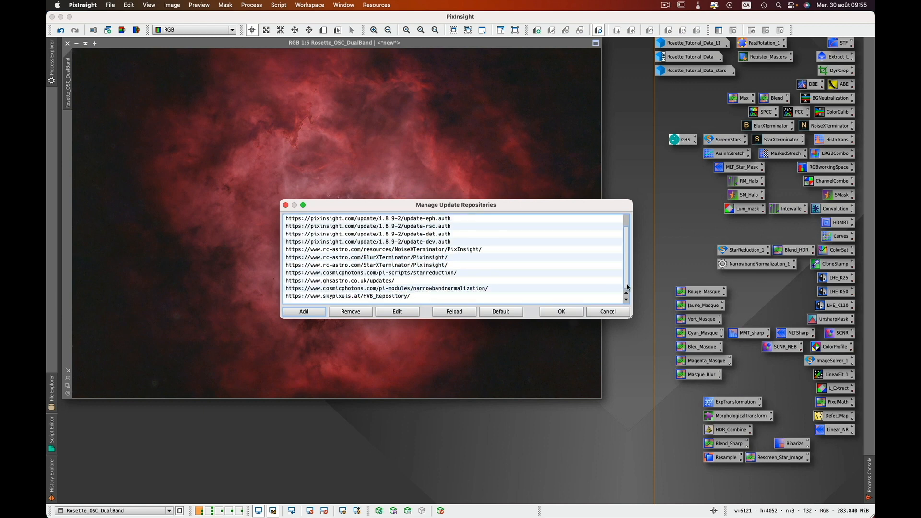
{"action": "left_click", "coordinate": [303, 312]}
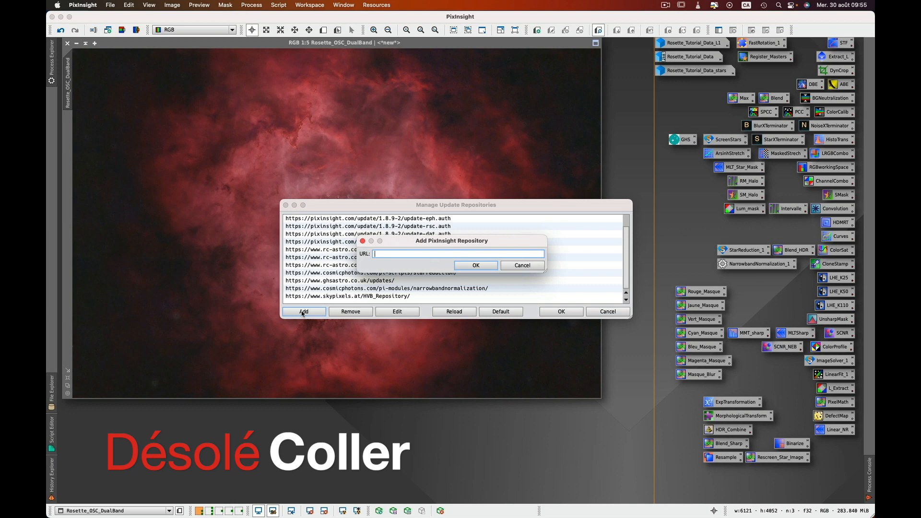
{"action": "type", "text": "https://www.cosmicphotons.com/pi-modules/narrowbandnormalization/"}
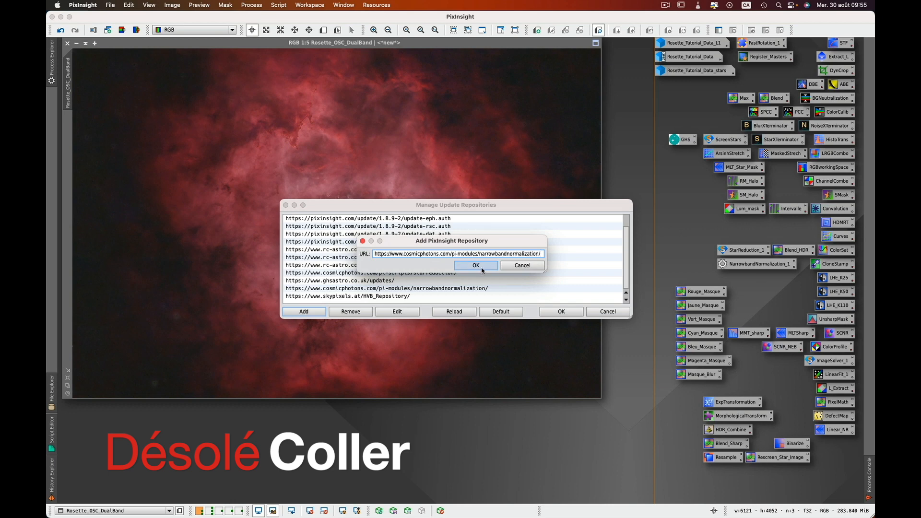
{"action": "left_click", "coordinate": [522, 265]}
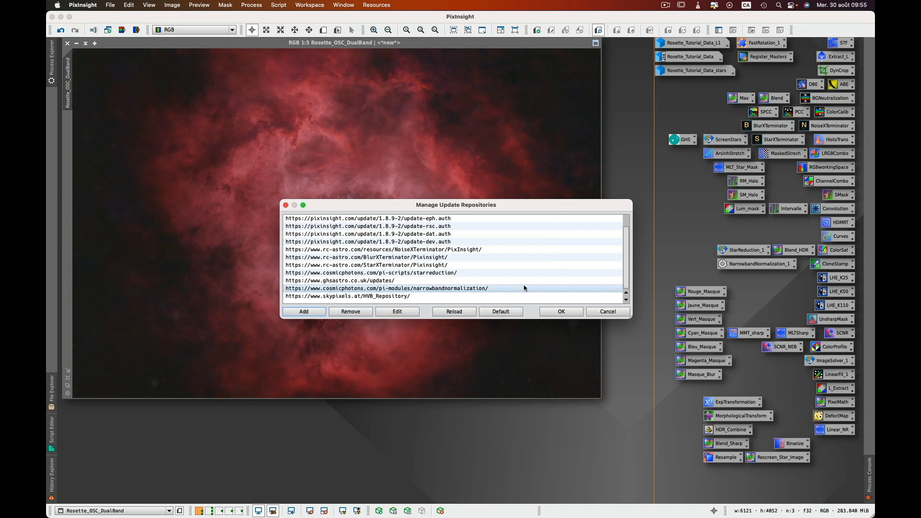
{"action": "left_click", "coordinate": [556, 311]}
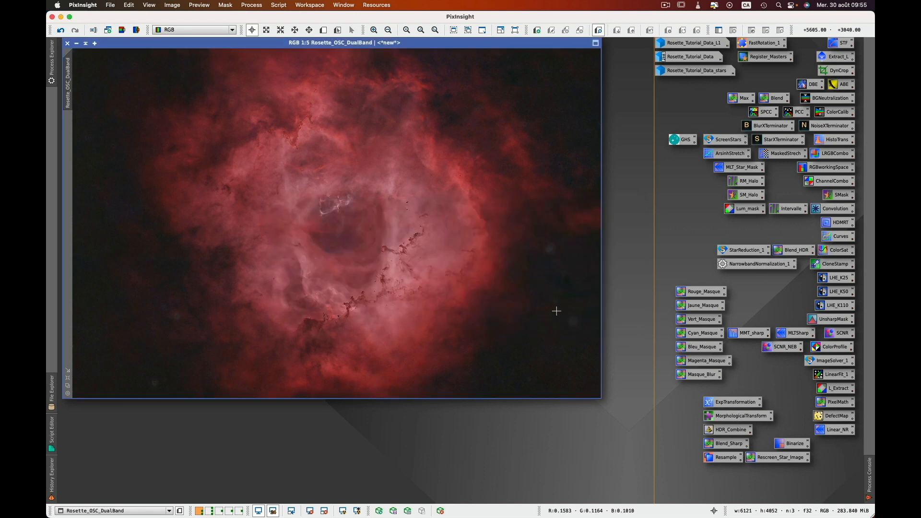
{"action": "left_click", "coordinate": [378, 6]}
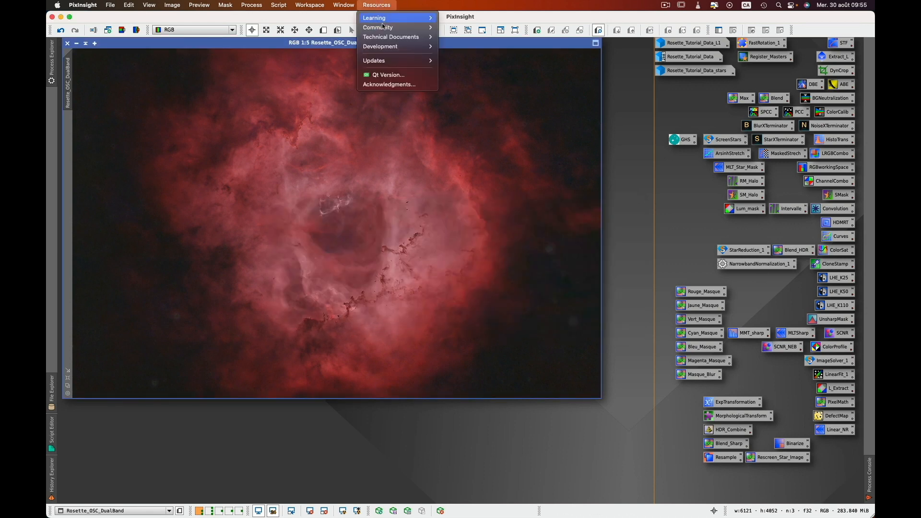
{"action": "mouse_move", "coordinate": [390, 62]}
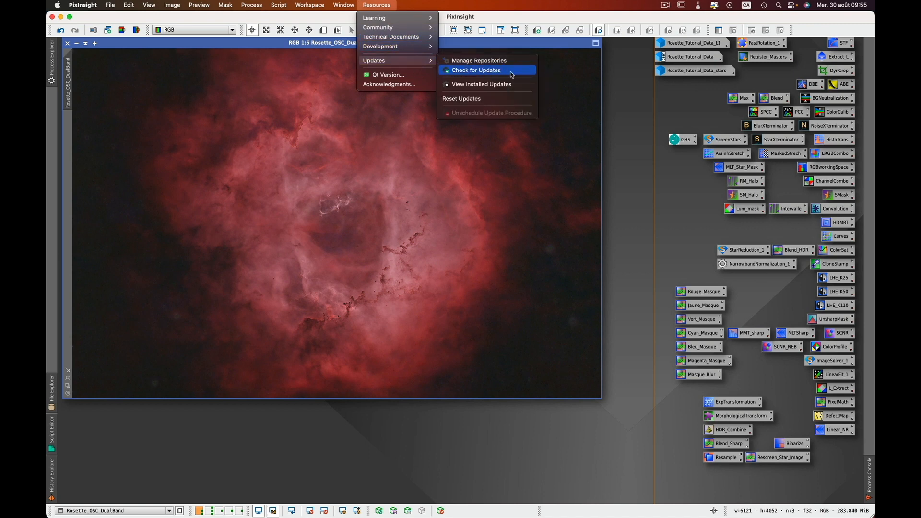
{"action": "left_click", "coordinate": [621, 95]}
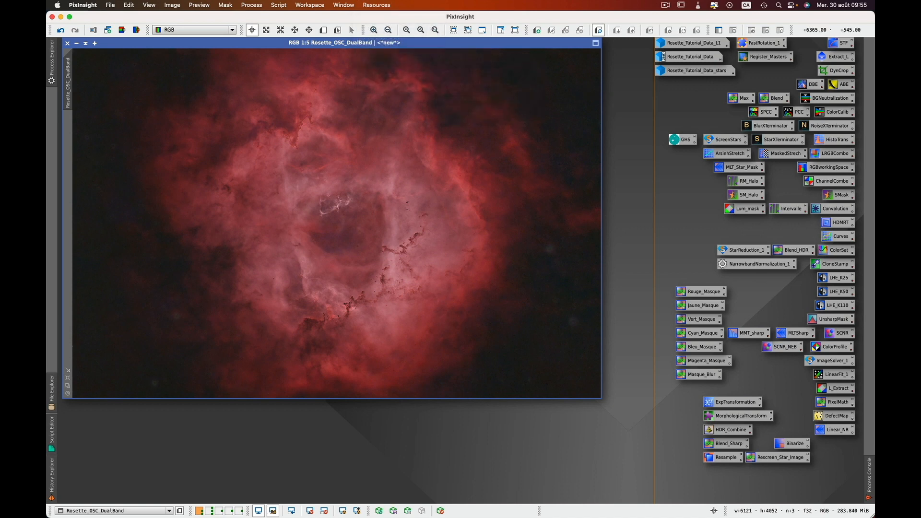
- Open the NarrowbandNormalization process and start its real-time preview on the Rosette_OSC_DualBand image
{"action": "left_click", "coordinate": [256, 6]}
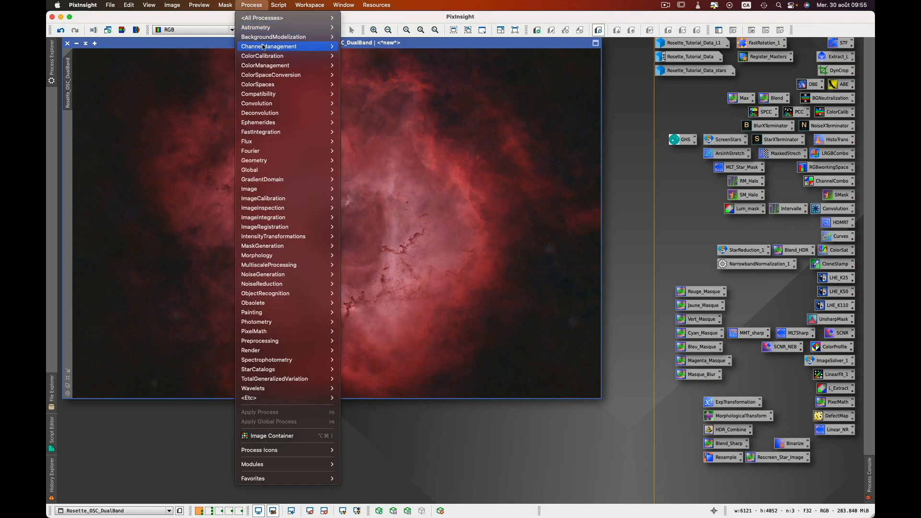
{"action": "mouse_move", "coordinate": [267, 57]}
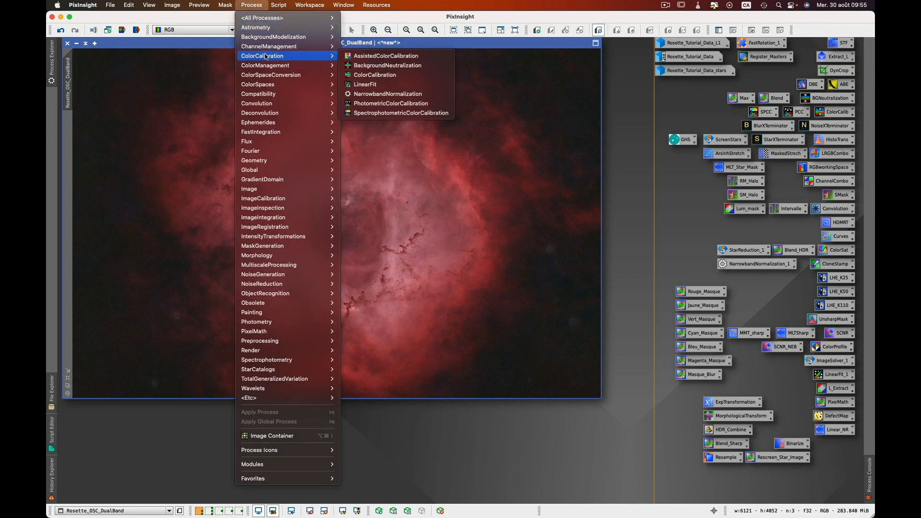
{"action": "left_click", "coordinate": [409, 99]}
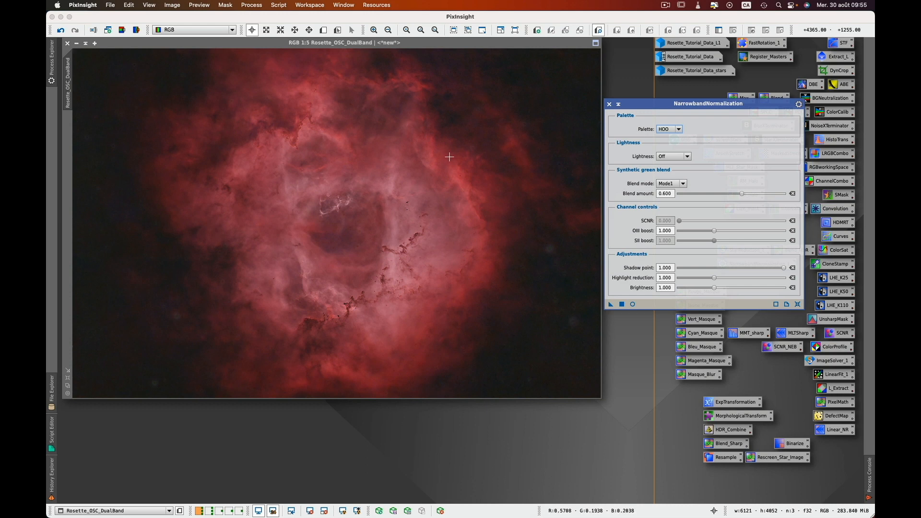
{"action": "left_click", "coordinate": [222, 207]}
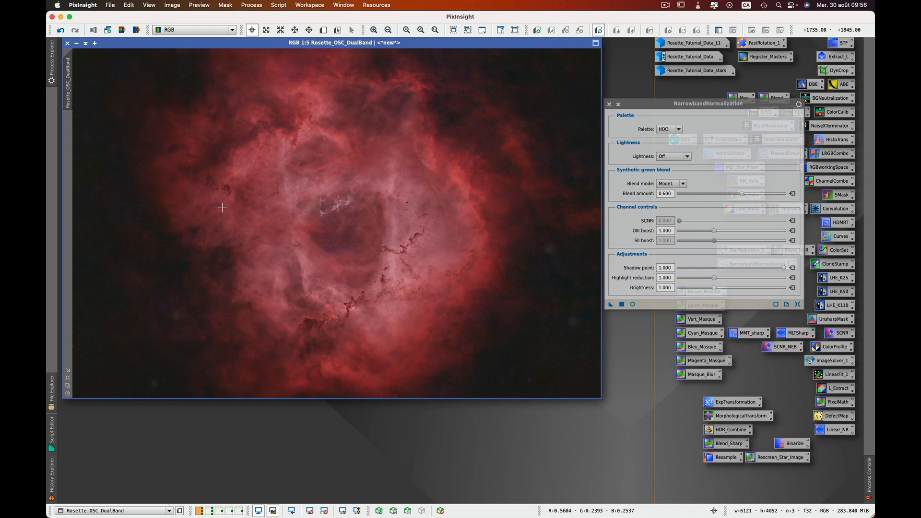
{"action": "left_click", "coordinate": [650, 137]}
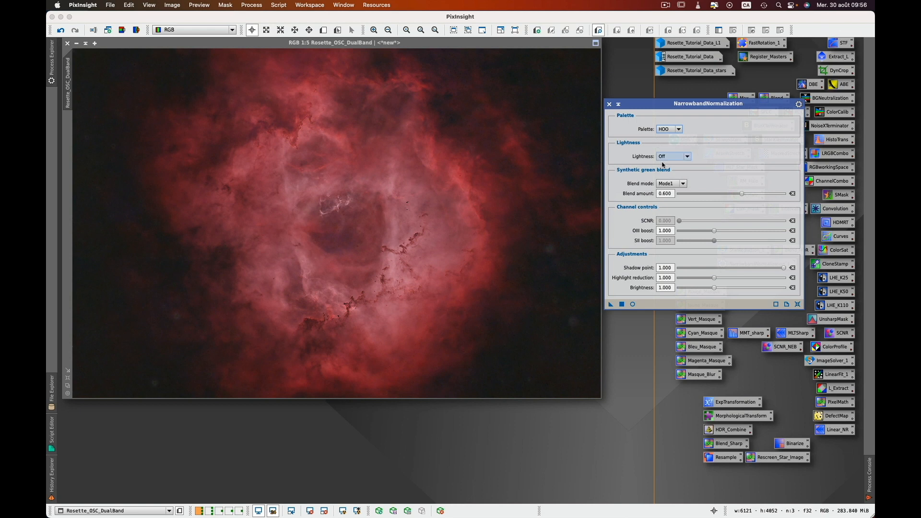
{"action": "left_click", "coordinate": [632, 305]}
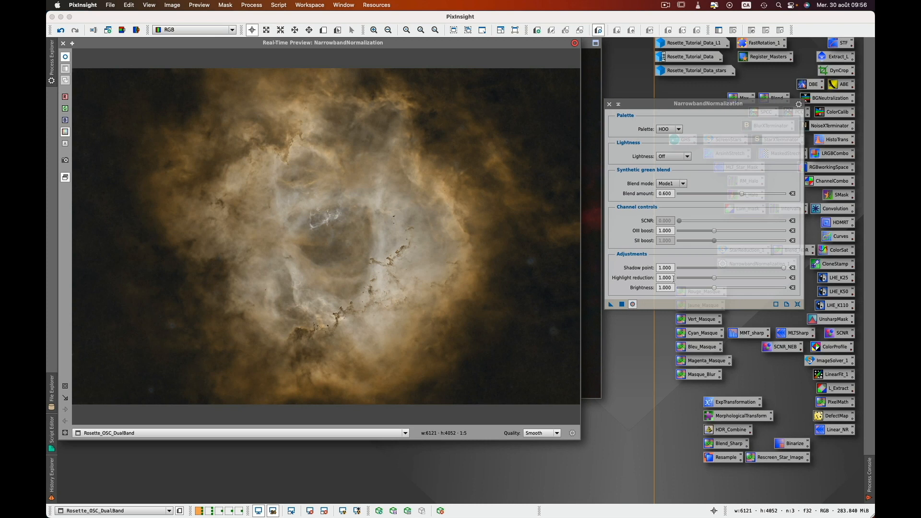
{"action": "left_click", "coordinate": [741, 184]}
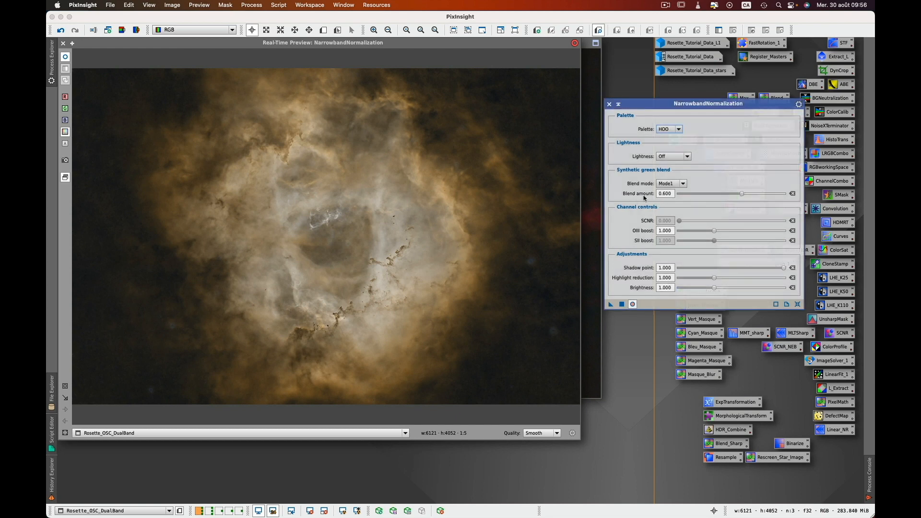
- Try synthetic green blend amounts of 0.000 and 0.657, and reset the blend amount to its default
{"action": "mouse_move", "coordinate": [629, 198]}
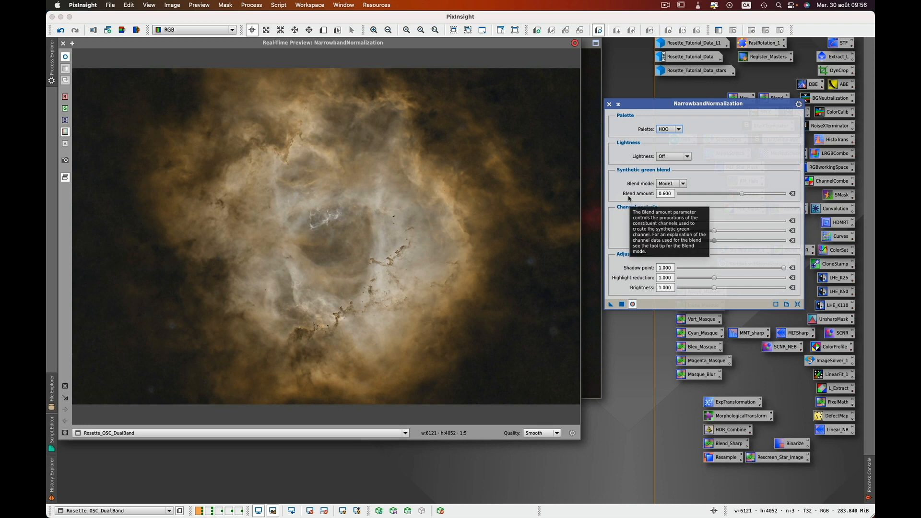
{"action": "left_click", "coordinate": [743, 194]}
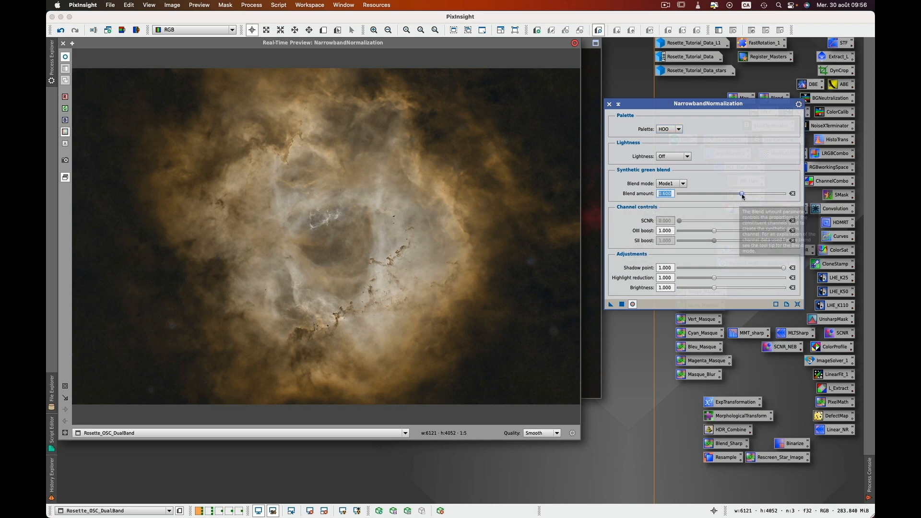
{"action": "left_click_drag", "start_coordinate": [743, 194], "coordinate": [677, 196]}
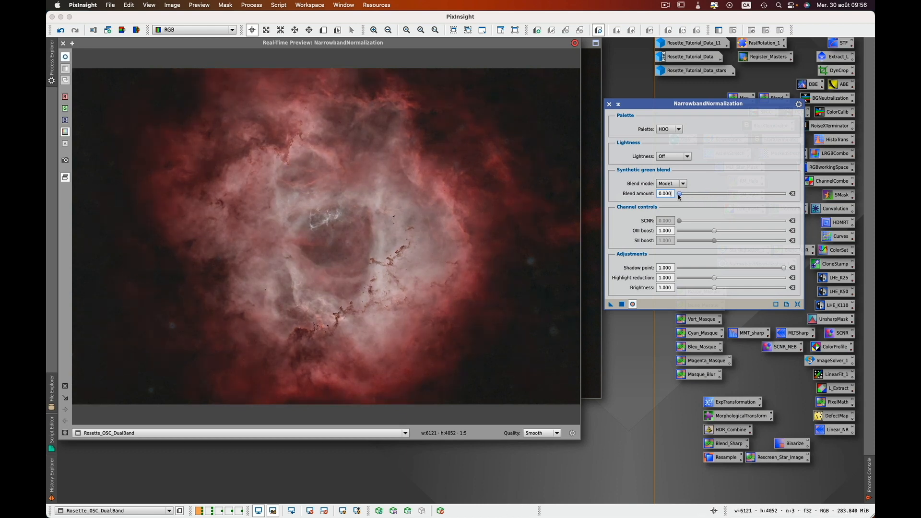
{"action": "left_click_drag", "start_coordinate": [680, 195], "coordinate": [748, 196]}
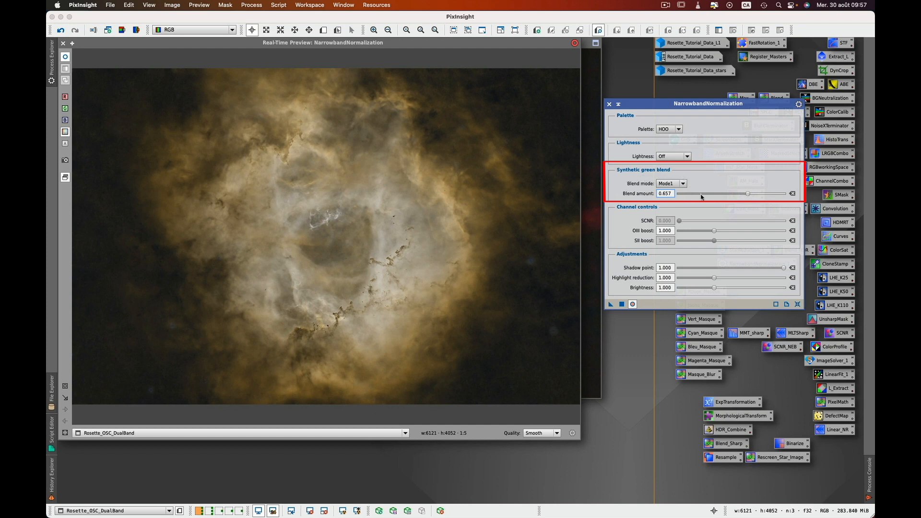
{"action": "left_click", "coordinate": [792, 194]}
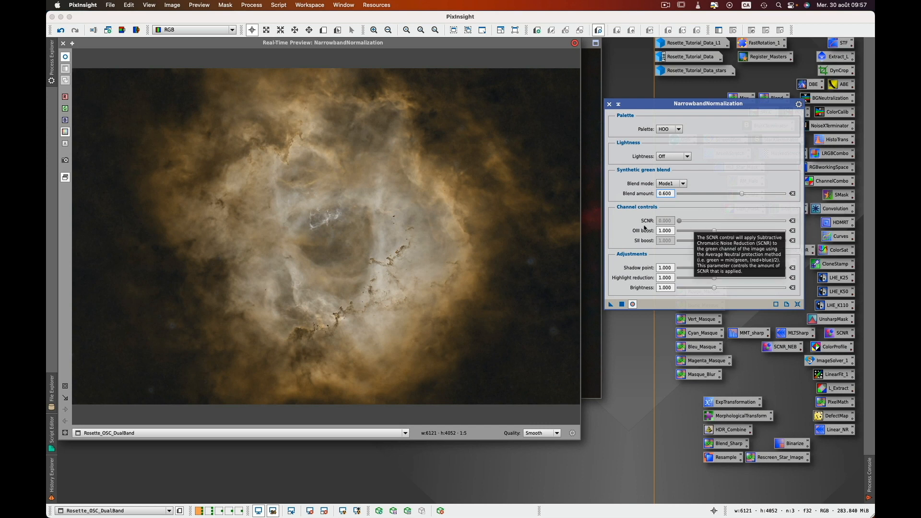
- Raise the OIII boost in NarrowbandNormalization to about 1.517
{"action": "mouse_move", "coordinate": [641, 233]}
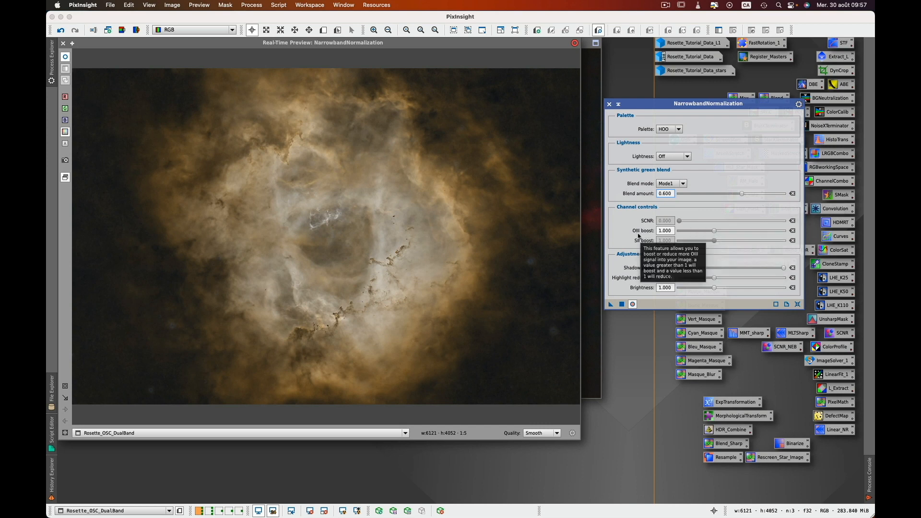
{"action": "left_click_drag", "start_coordinate": [715, 233], "coordinate": [742, 234]}
{"action": "left_click_drag", "start_coordinate": [744, 233], "coordinate": [750, 233]}
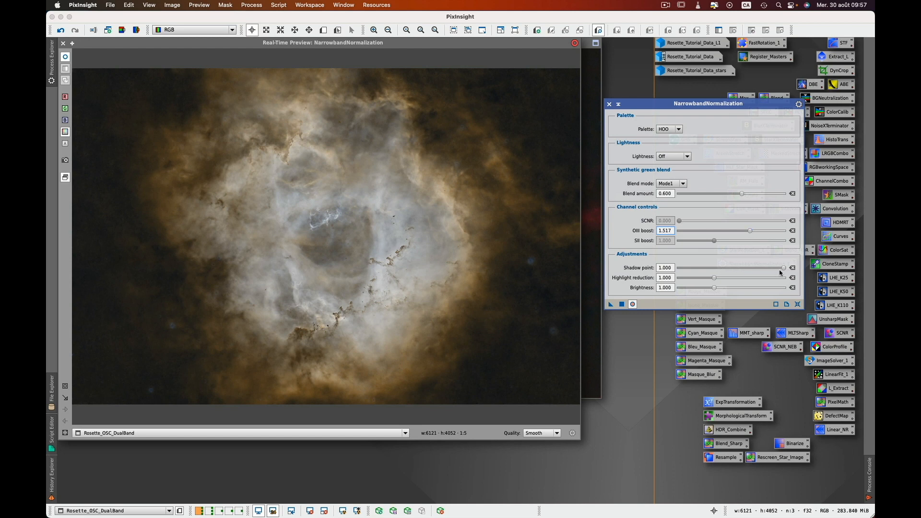
- Adjust the shadow point to 1.000, the highlight reduction to about 1.195 and the brightness to about 1.182
{"action": "mouse_move", "coordinate": [785, 269]}
{"action": "left_mouse_down"}
{"action": "mouse_move", "coordinate": [729, 270]}
{"action": "mouse_move", "coordinate": [800, 272]}
{"action": "left_mouse_up"}
{"action": "left_click_drag", "start_coordinate": [714, 280], "coordinate": [728, 278]}
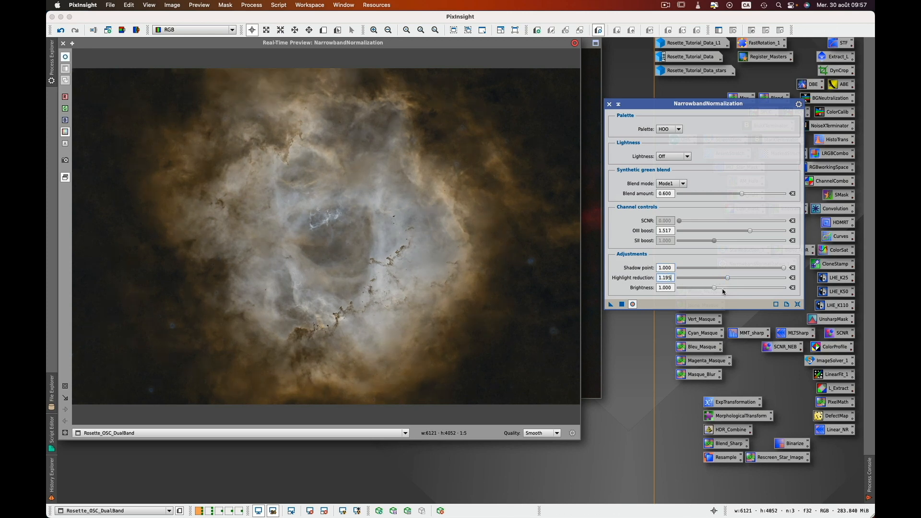
{"action": "mouse_move", "coordinate": [714, 288]}
{"action": "left_mouse_down"}
{"action": "mouse_move", "coordinate": [678, 291]}
{"action": "mouse_move", "coordinate": [749, 291]}
{"action": "mouse_move", "coordinate": [728, 291]}
{"action": "left_mouse_up"}
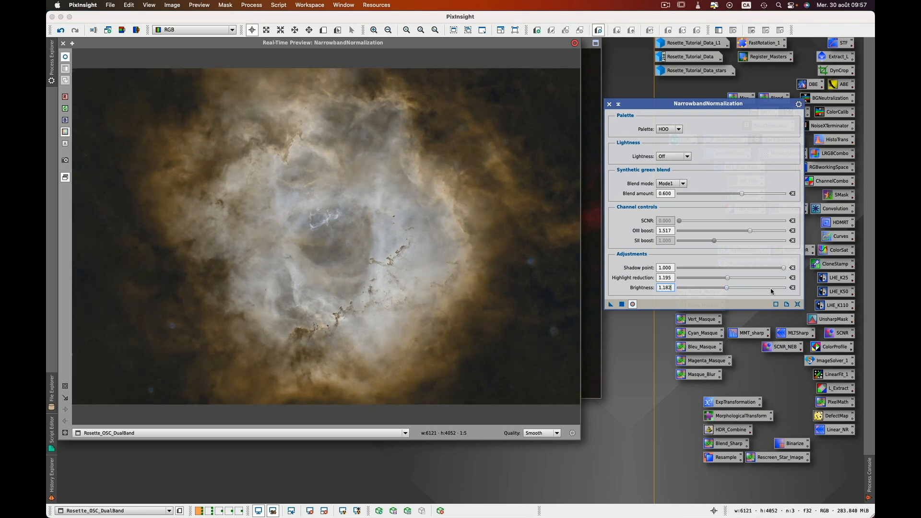
- Reset the brightness and the highlight reduction in NarrowbandNormalization to their default of 1.000
{"action": "left_click", "coordinate": [793, 287]}
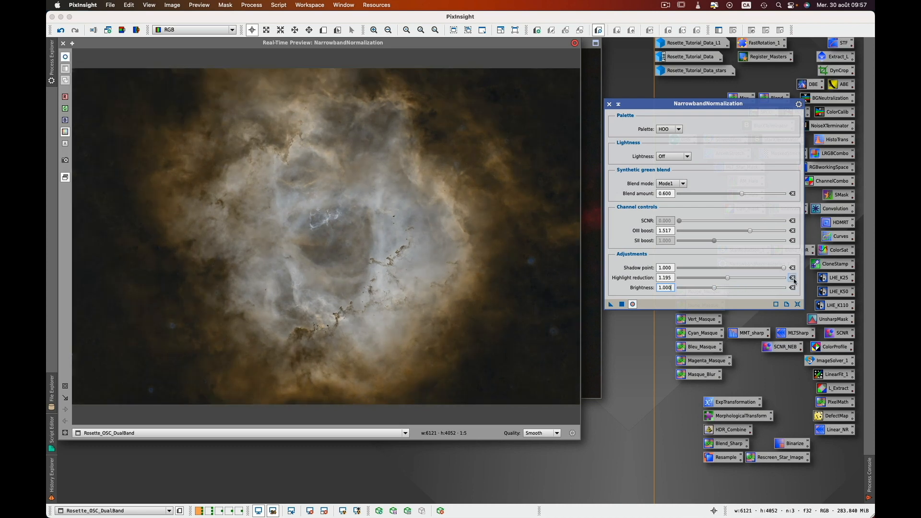
{"action": "left_click", "coordinate": [793, 278]}
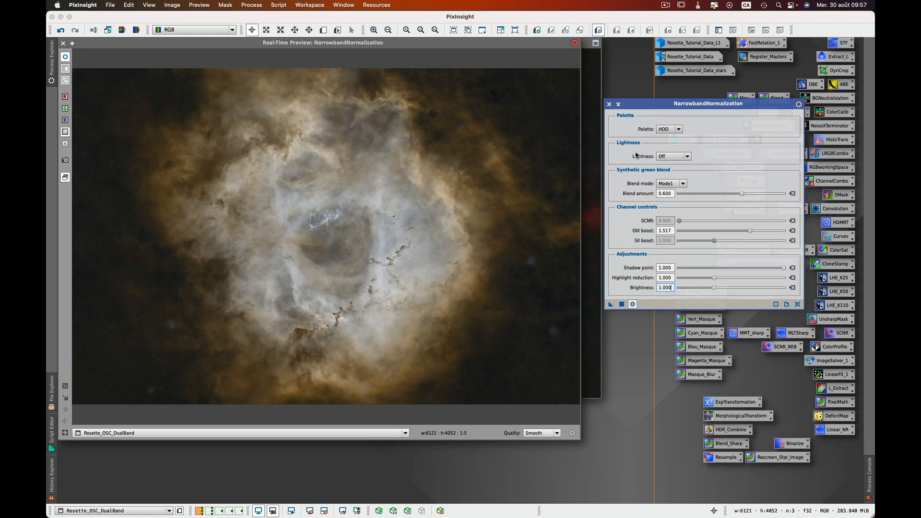
- Try the Preserve and Ha lightness modes on the Mode1 blend, and return lightness to Off
{"action": "left_click", "coordinate": [687, 157]}
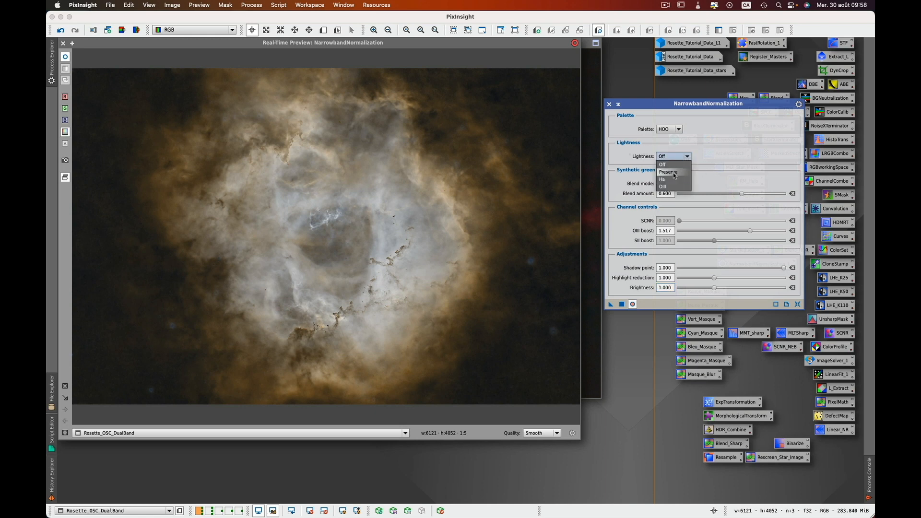
{"action": "left_click", "coordinate": [674, 173]}
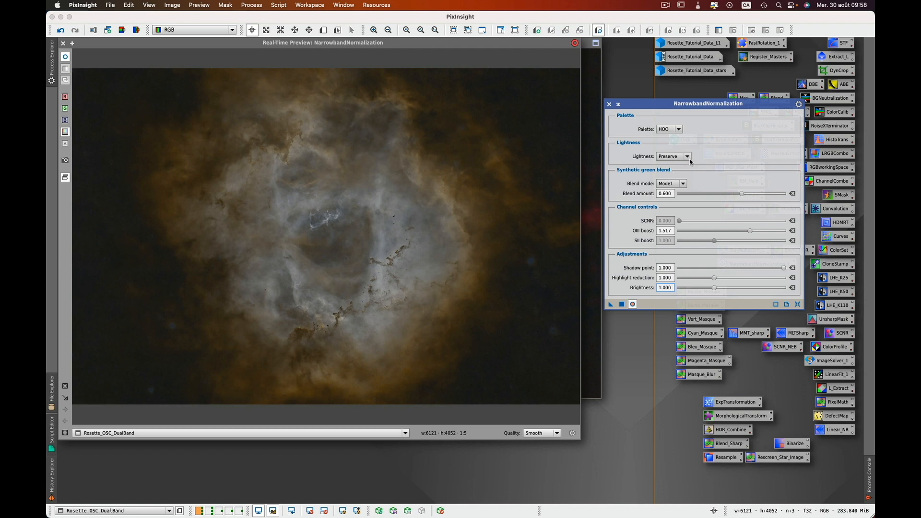
{"action": "left_click", "coordinate": [688, 158]}
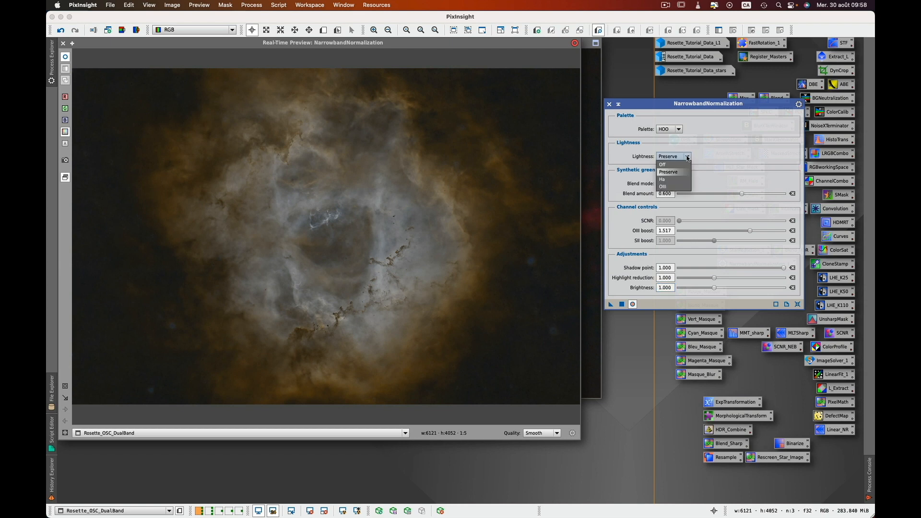
{"action": "left_click", "coordinate": [672, 180]}
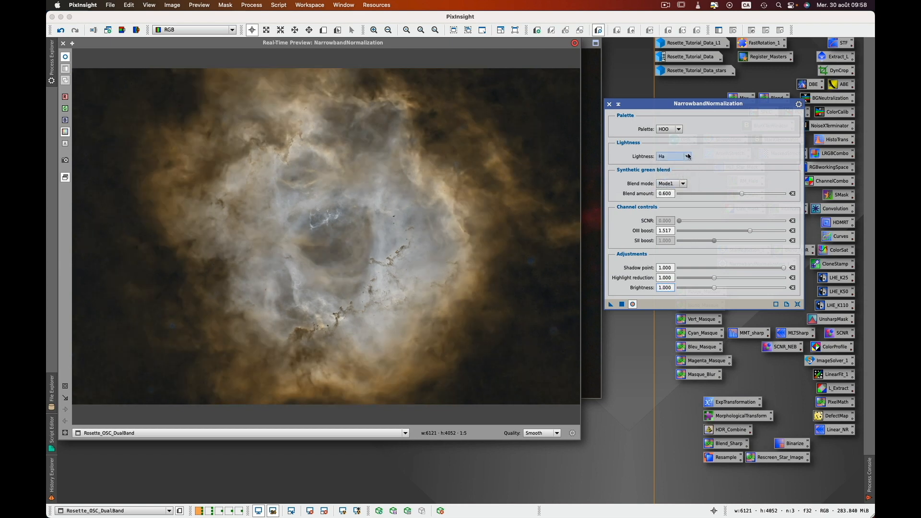
{"action": "left_click", "coordinate": [688, 157]}
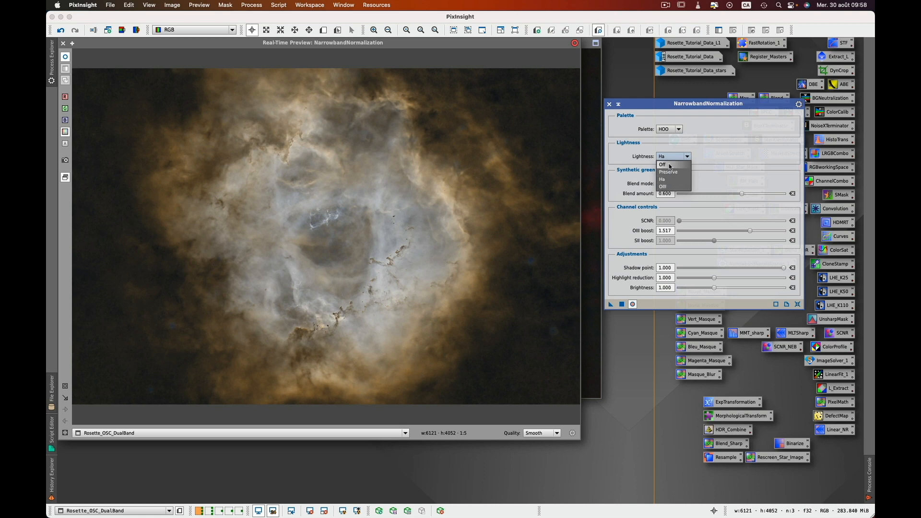
{"action": "left_click", "coordinate": [671, 165]}
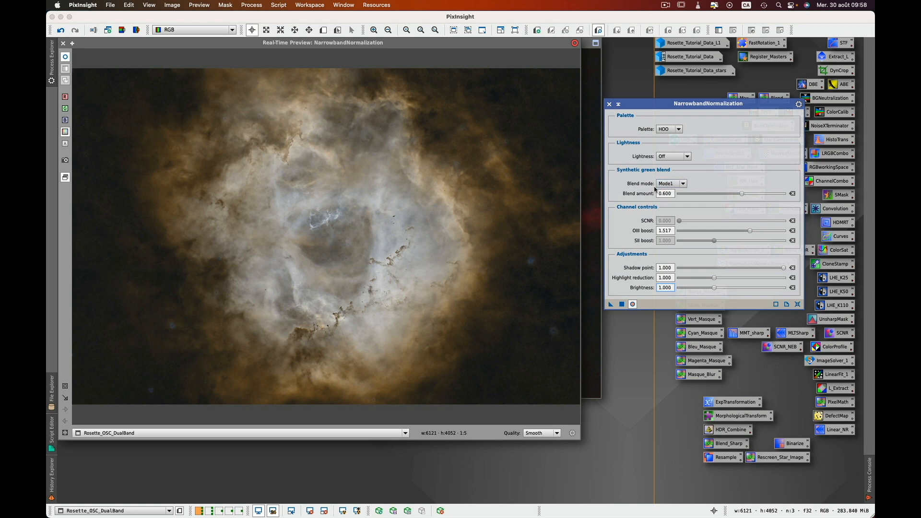
- Switch the synthetic green blend mode to Mode2 and try a blend amount of 0.000
{"action": "left_click", "coordinate": [684, 185]}
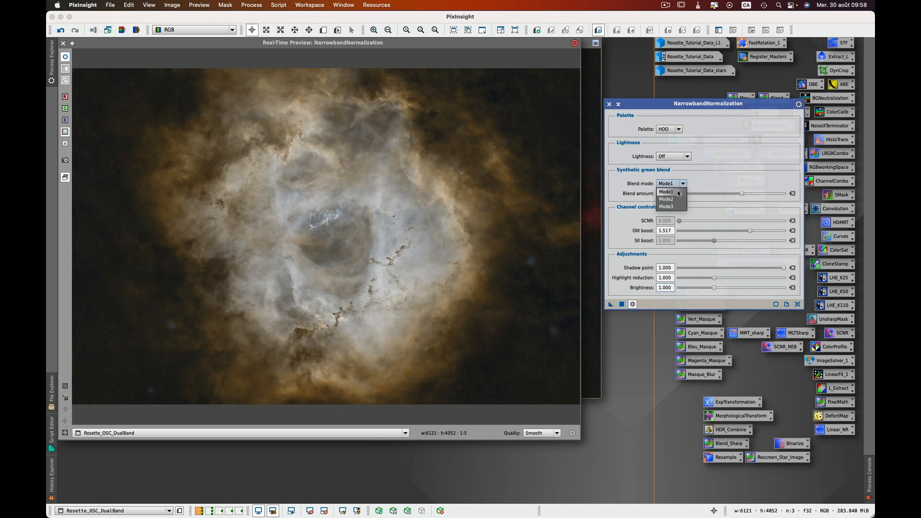
{"action": "left_click", "coordinate": [676, 200]}
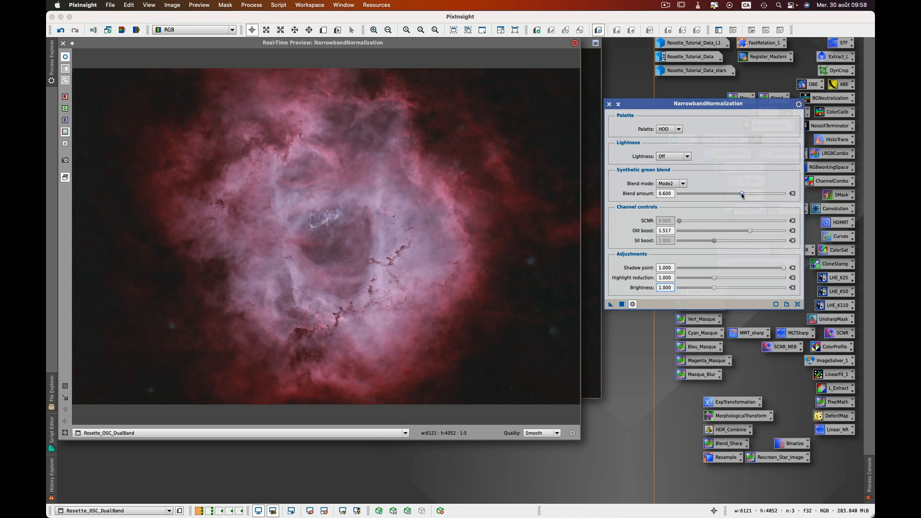
{"action": "left_click_drag", "start_coordinate": [742, 194], "coordinate": [678, 197]}
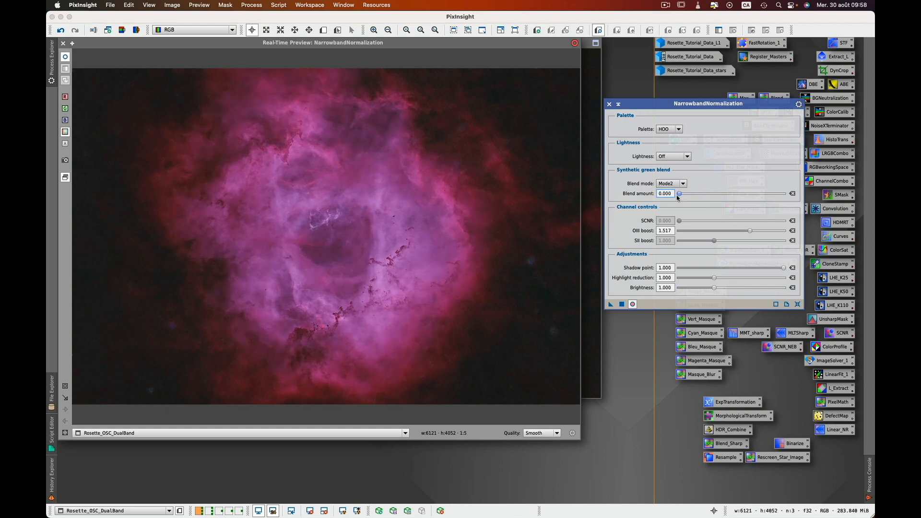
- Try the Ha and Preserve lightness modes on the Mode2 blend, and set lightness back to Off
{"action": "left_click", "coordinate": [687, 157]}
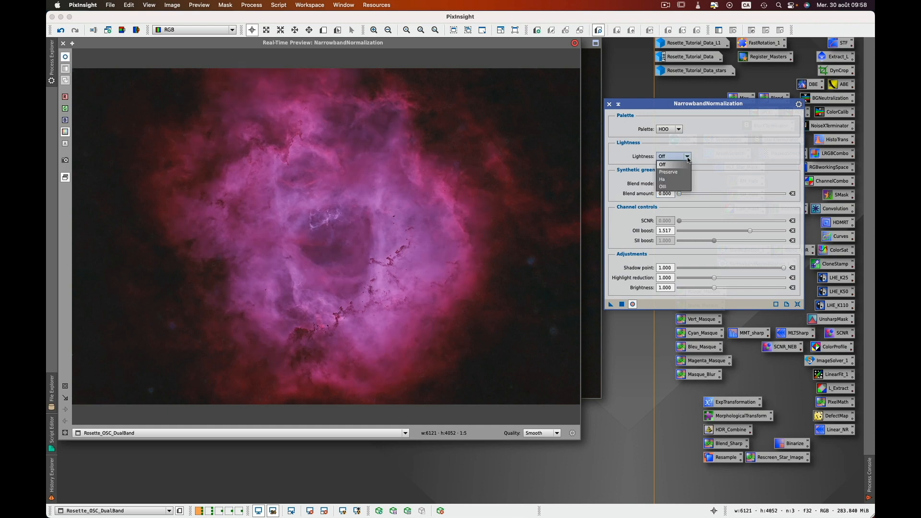
{"action": "left_click", "coordinate": [670, 180]}
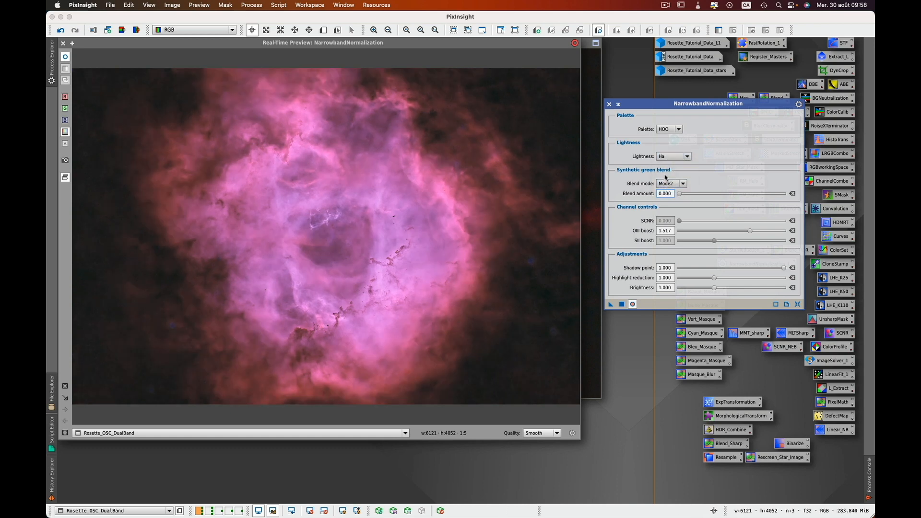
{"action": "left_click", "coordinate": [676, 156]}
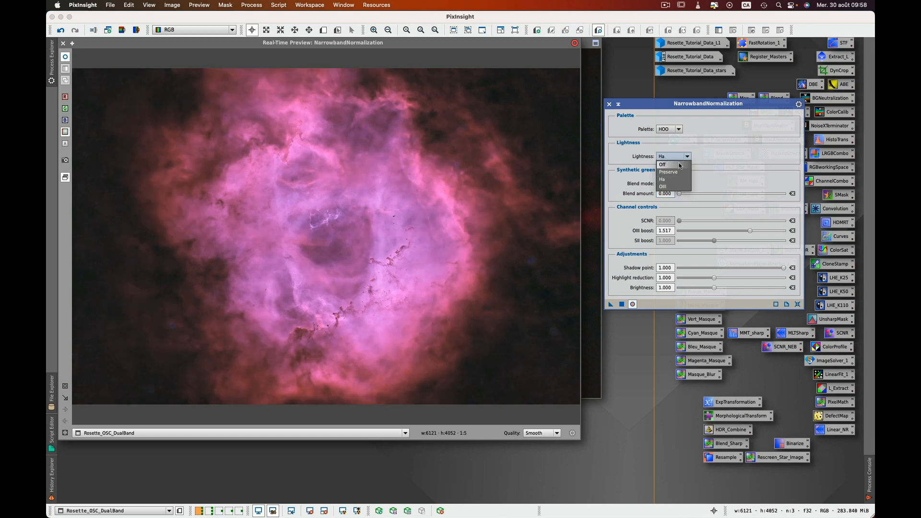
{"action": "left_click", "coordinate": [677, 173]}
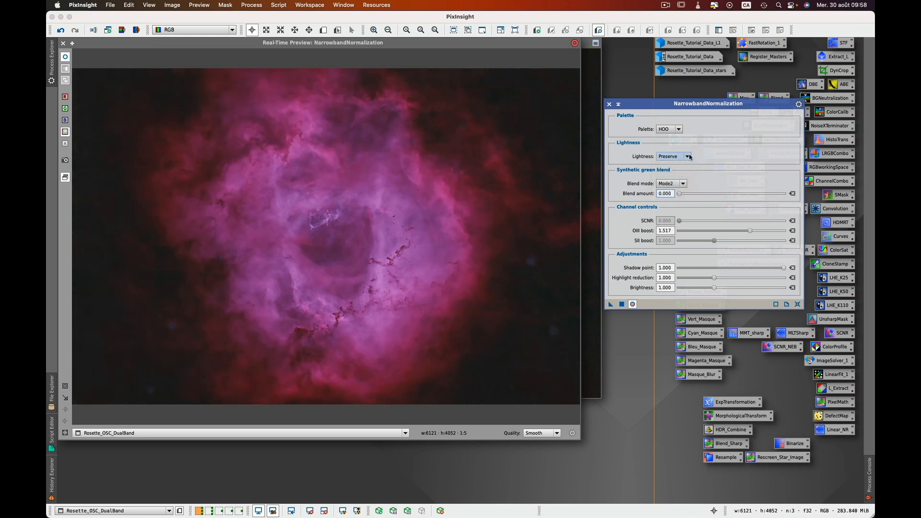
{"action": "left_click", "coordinate": [686, 156]}
{"action": "left_click", "coordinate": [671, 165]}
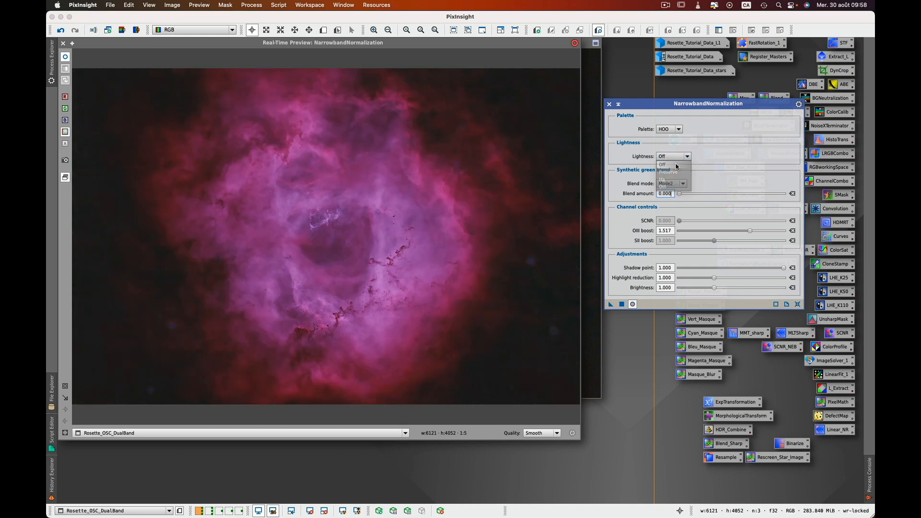
- Set the blend amount to about 0.628, reset the OIII boost to 1.000 and raise the highlight reduction to about 1.195
{"action": "left_click", "coordinate": [680, 194]}
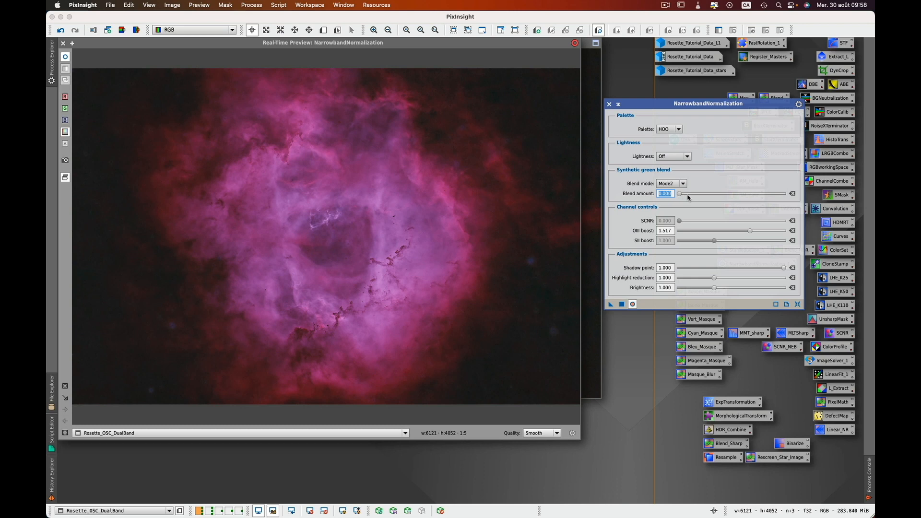
{"action": "left_click_drag", "start_coordinate": [678, 196], "coordinate": [745, 193]}
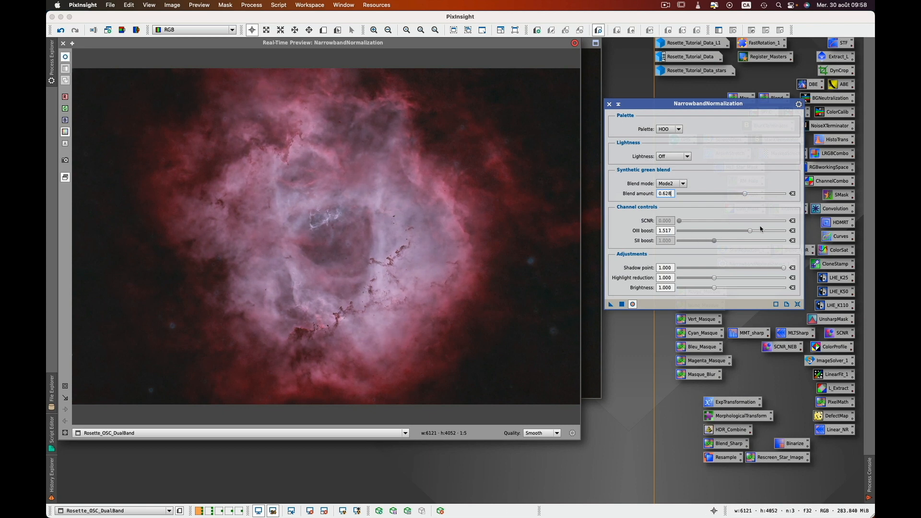
{"action": "left_click", "coordinate": [794, 231]}
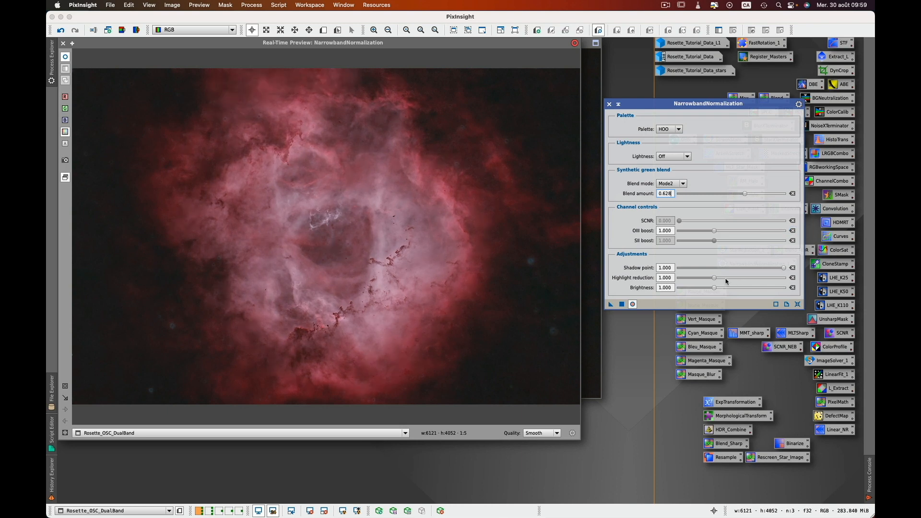
{"action": "mouse_move", "coordinate": [715, 281]}
{"action": "left_mouse_down"}
{"action": "mouse_move", "coordinate": [695, 281]}
{"action": "mouse_move", "coordinate": [729, 281]}
{"action": "left_mouse_up"}
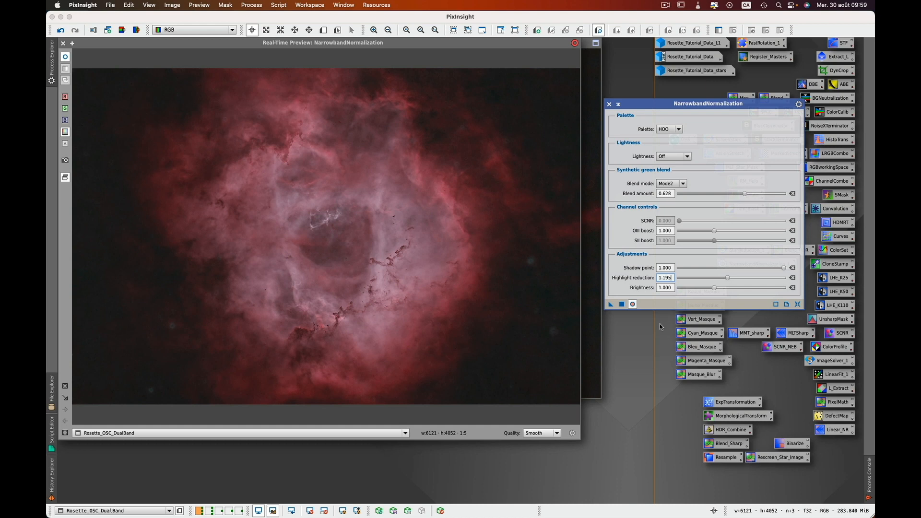
- Apply the normalization to the Rosette_OSC_DualBand image and compare it with the original by undoing and redoing it
{"action": "left_click", "coordinate": [621, 305]}
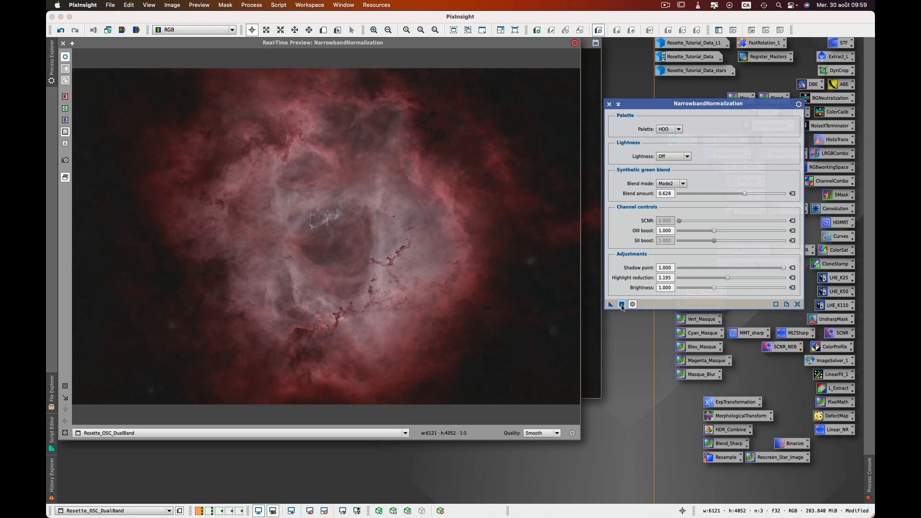
{"action": "left_click", "coordinate": [63, 43]}
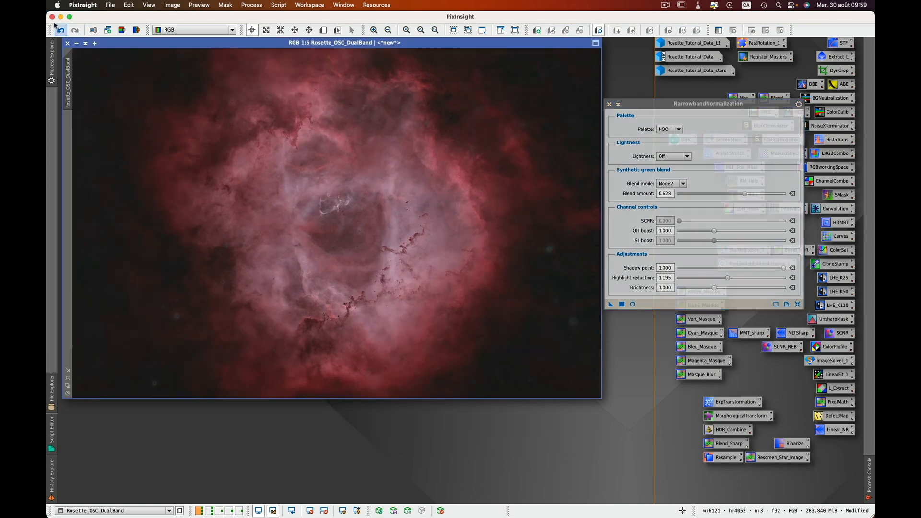
{"action": "left_click", "coordinate": [60, 30]}
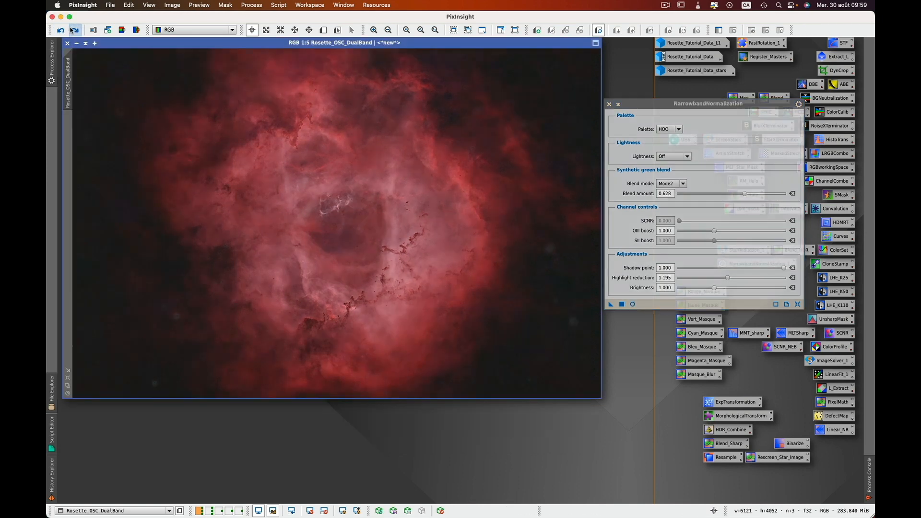
{"action": "left_click", "coordinate": [74, 31]}
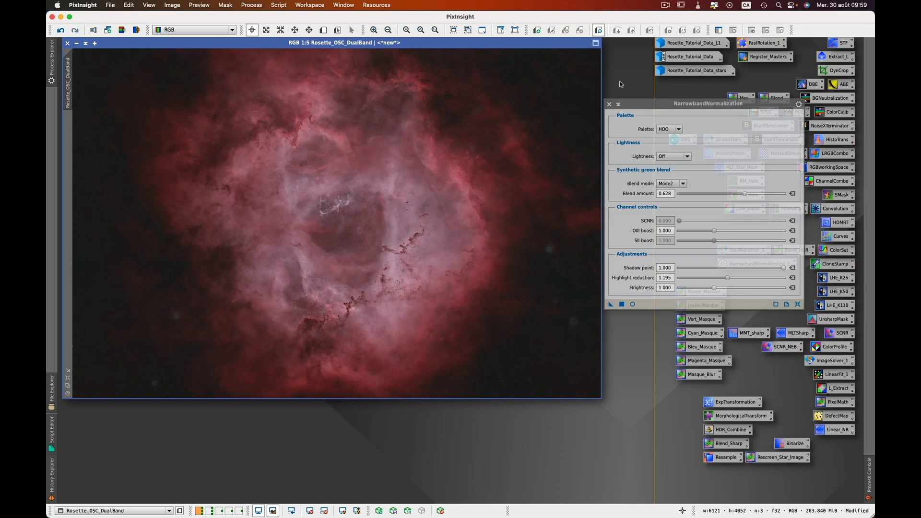
{"action": "left_click", "coordinate": [610, 104]}
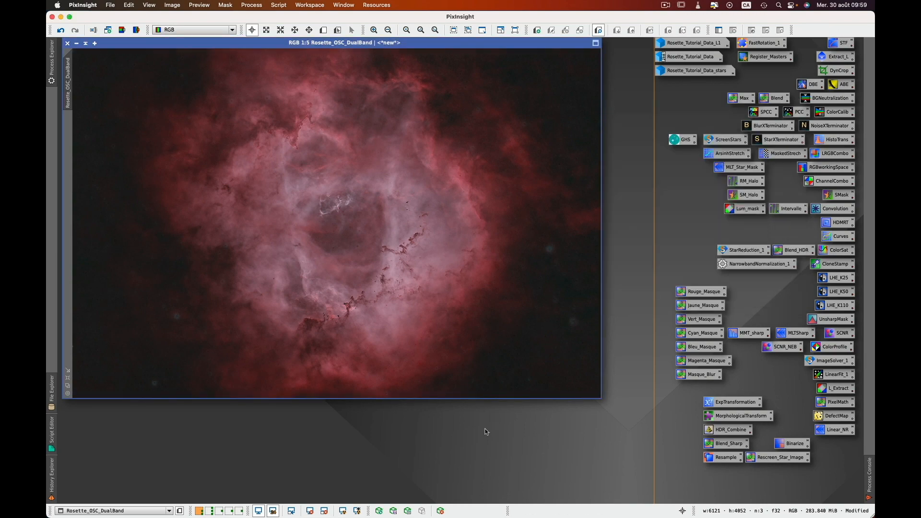
- In the second workspace, open NarrowbandNormalization with the SHO palette and start its real-time preview on the SHO image
{"action": "left_click", "coordinate": [210, 513]}
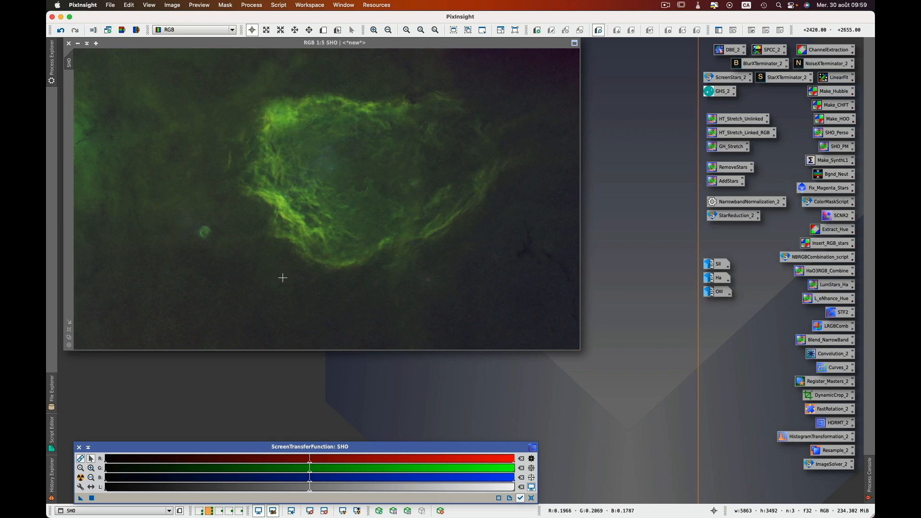
{"action": "double_click", "coordinate": [748, 205]}
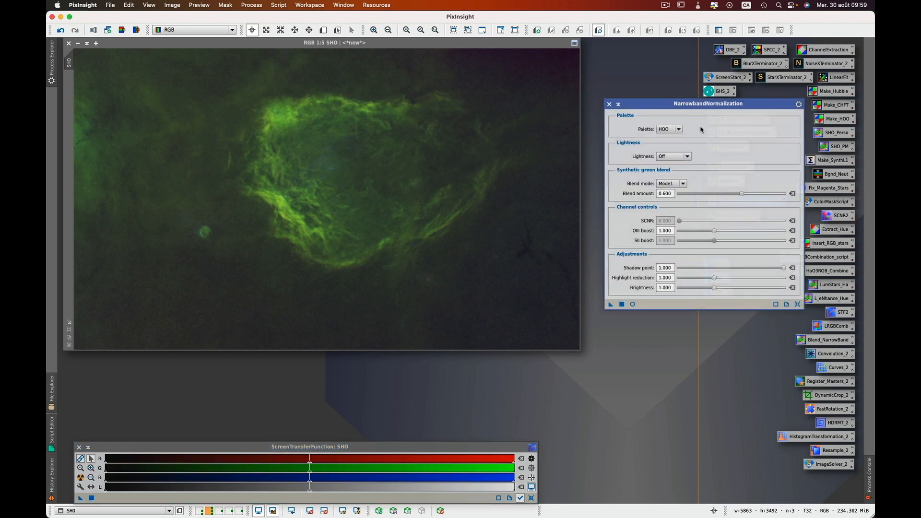
{"action": "left_click", "coordinate": [679, 130]}
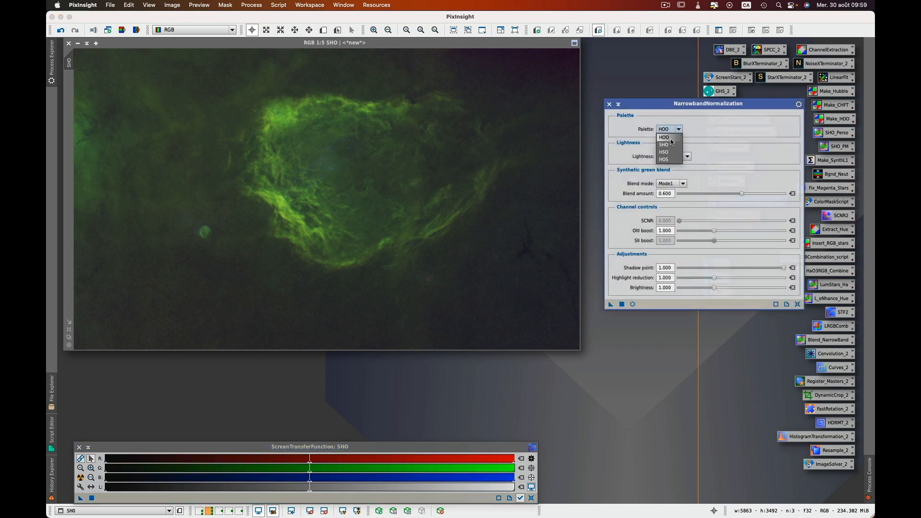
{"action": "left_click", "coordinate": [670, 145]}
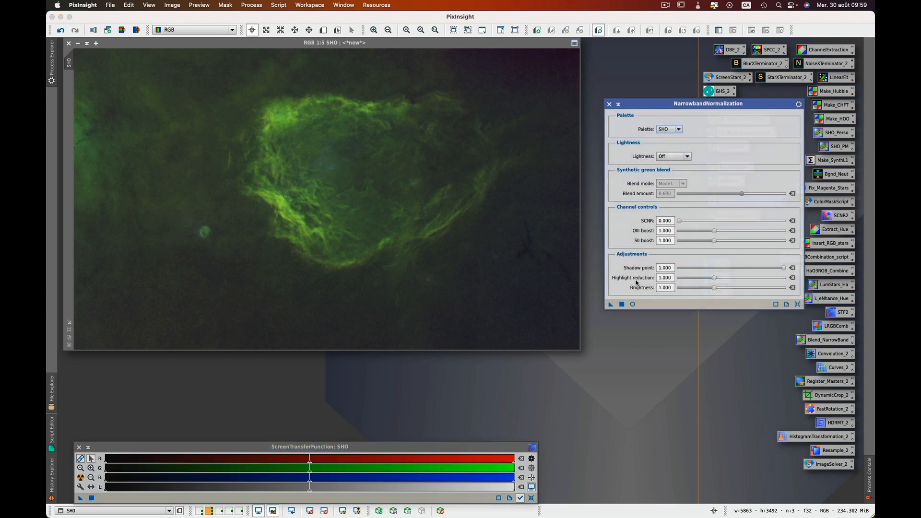
{"action": "left_click", "coordinate": [633, 305]}
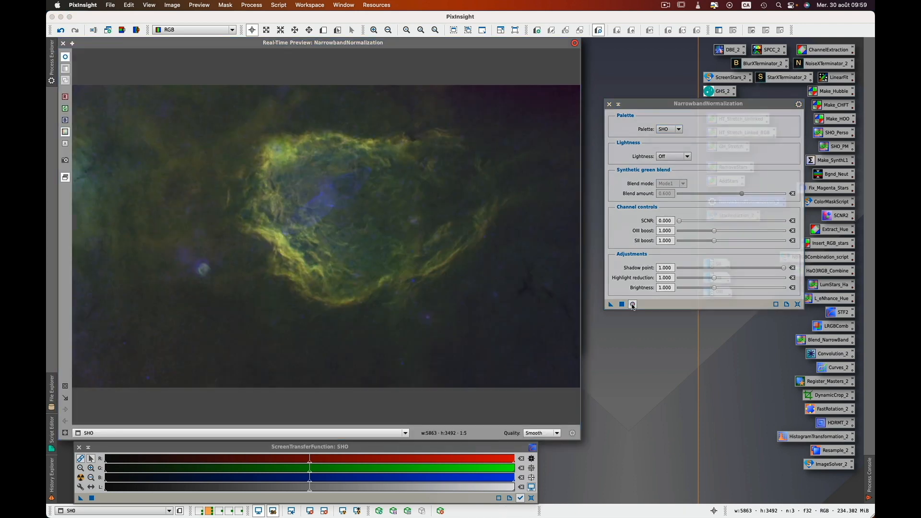
{"action": "left_click", "coordinate": [754, 161]}
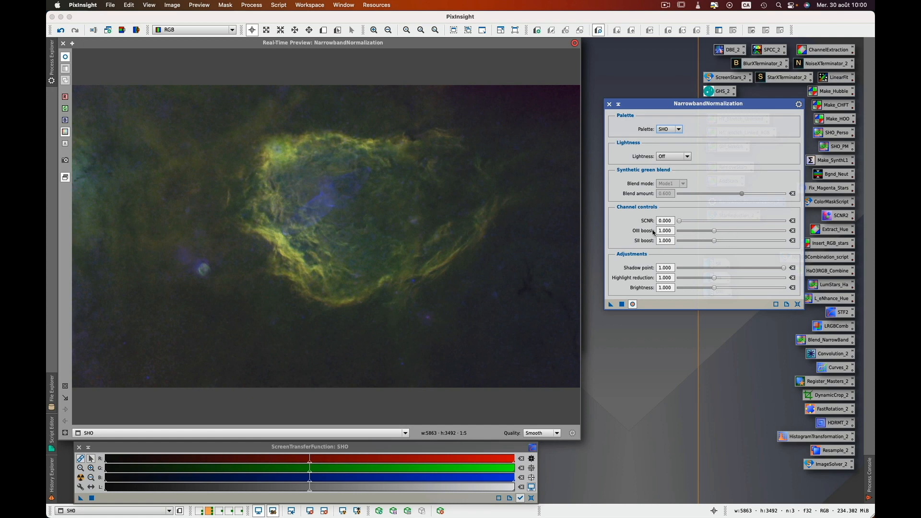
- Set SCNR to about 0.669, OIII boost to about 1.547, SII boost to about 1.157 and highlight reduction to about 0.822
{"action": "left_click_drag", "start_coordinate": [681, 223], "coordinate": [749, 223]}
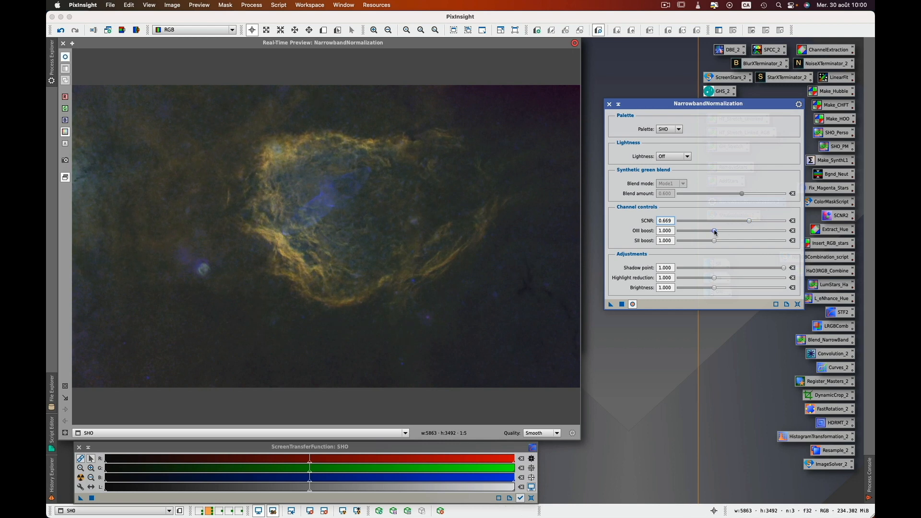
{"action": "left_click", "coordinate": [715, 231]}
{"action": "left_click_drag", "start_coordinate": [714, 233], "coordinate": [752, 232]}
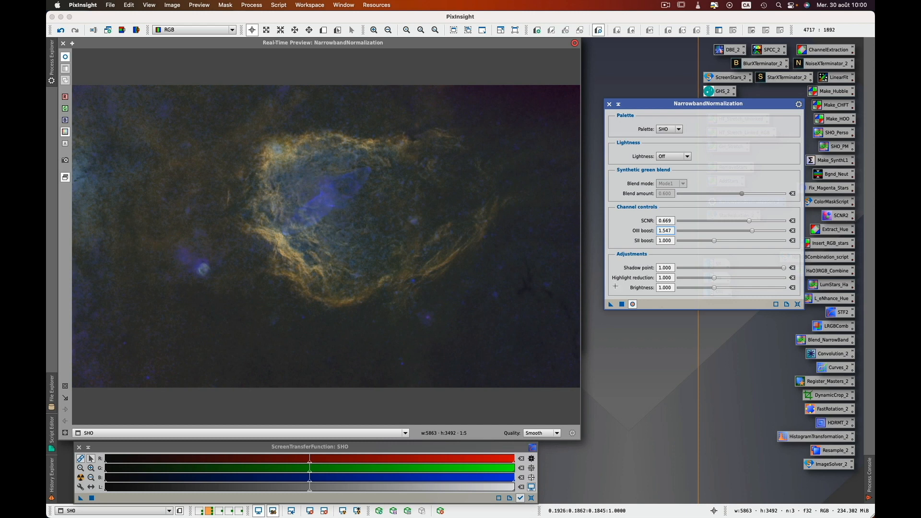
{"action": "mouse_move", "coordinate": [714, 241]}
{"action": "left_mouse_down"}
{"action": "mouse_move", "coordinate": [742, 242]}
{"action": "mouse_move", "coordinate": [689, 243]}
{"action": "mouse_move", "coordinate": [726, 243]}
{"action": "left_mouse_up"}
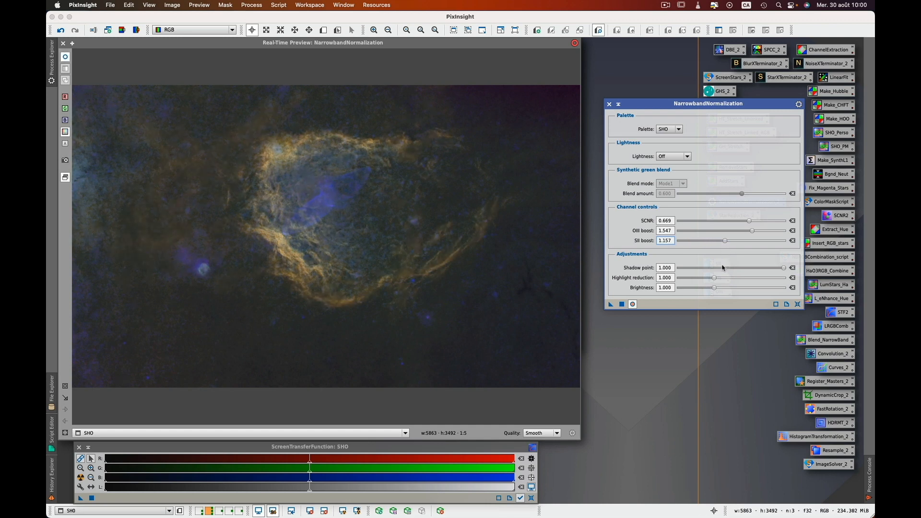
{"action": "mouse_move", "coordinate": [714, 278]}
{"action": "left_mouse_down"}
{"action": "mouse_move", "coordinate": [728, 279]}
{"action": "mouse_move", "coordinate": [702, 279]}
{"action": "left_mouse_up"}
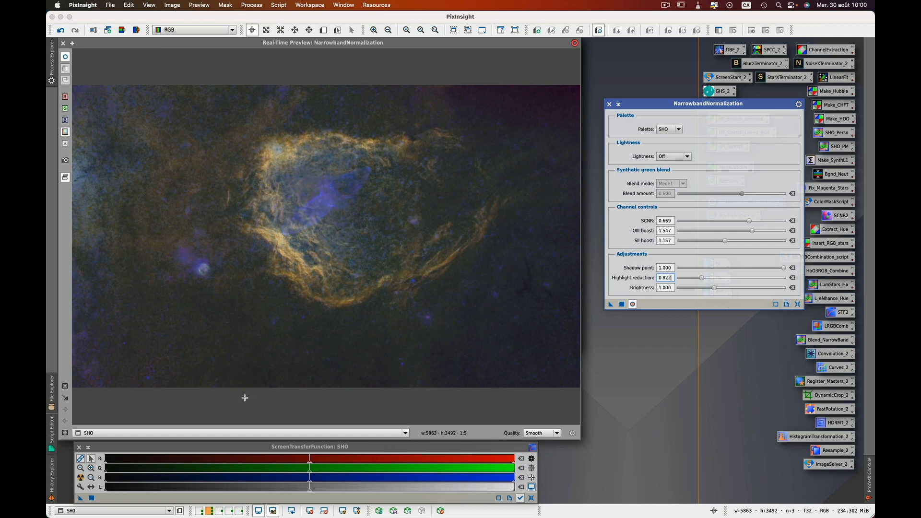
- Close the ScreenTransferFunction window and open the NarrowbandNormalization documentation to review its parameters, basic normalization process and order of operations
{"action": "left_click", "coordinate": [79, 448]}
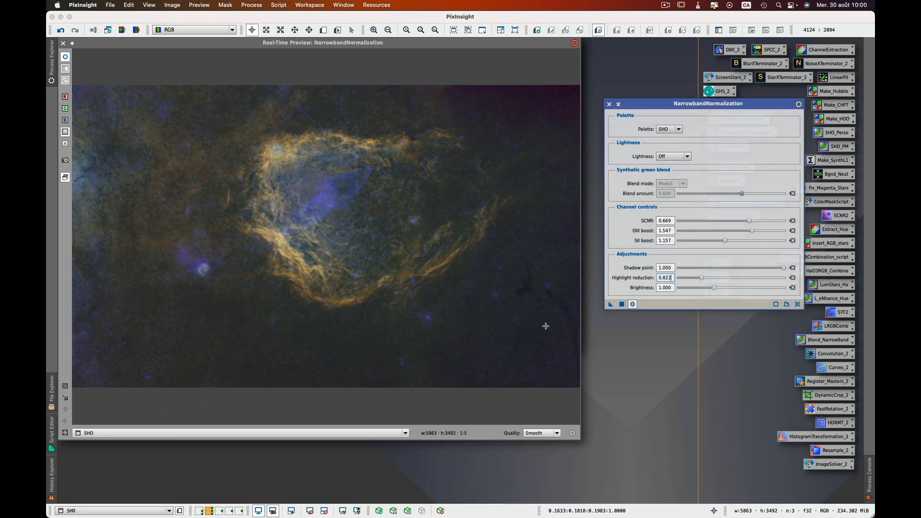
{"action": "left_click", "coordinate": [787, 304]}
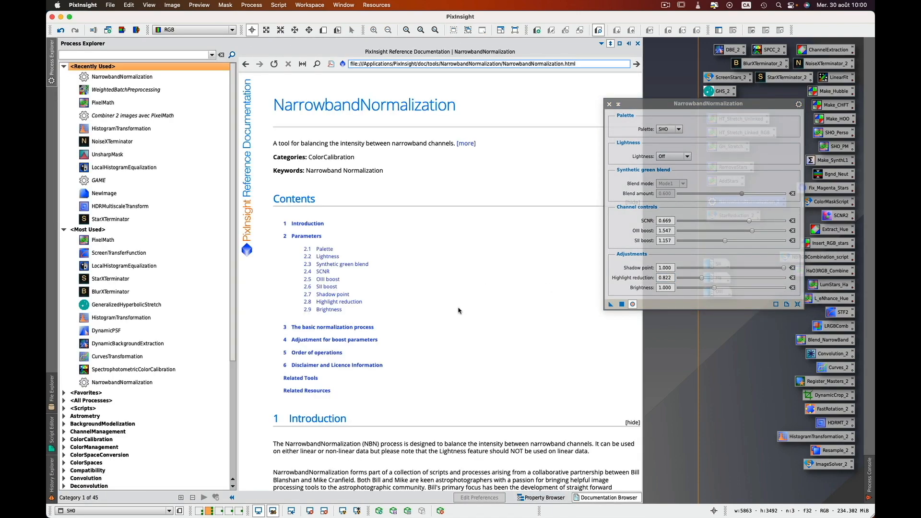
{"action": "scroll", "coordinate": [459, 311], "scroll_direction": "down", "scroll_amount": 3}
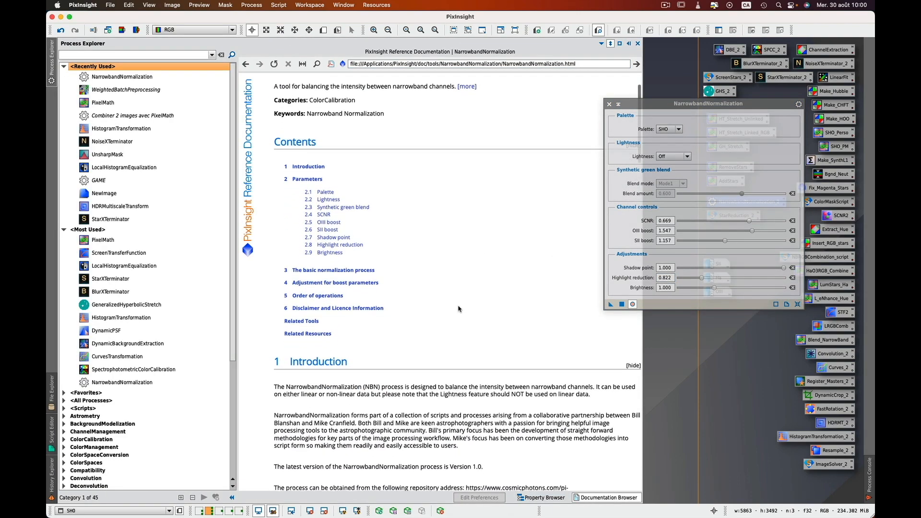
{"action": "scroll", "coordinate": [458, 309], "scroll_direction": "down", "scroll_amount": 20}
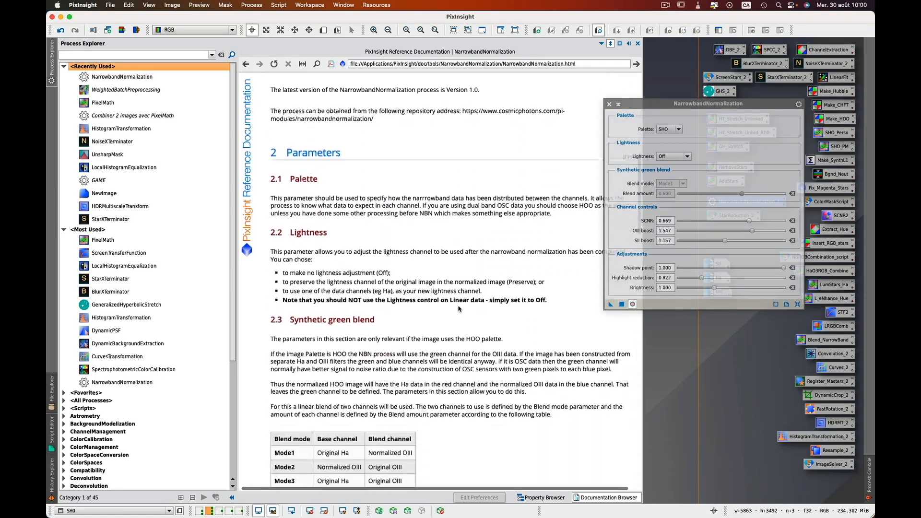
{"action": "scroll", "coordinate": [458, 309], "scroll_direction": "down", "scroll_amount": 20}
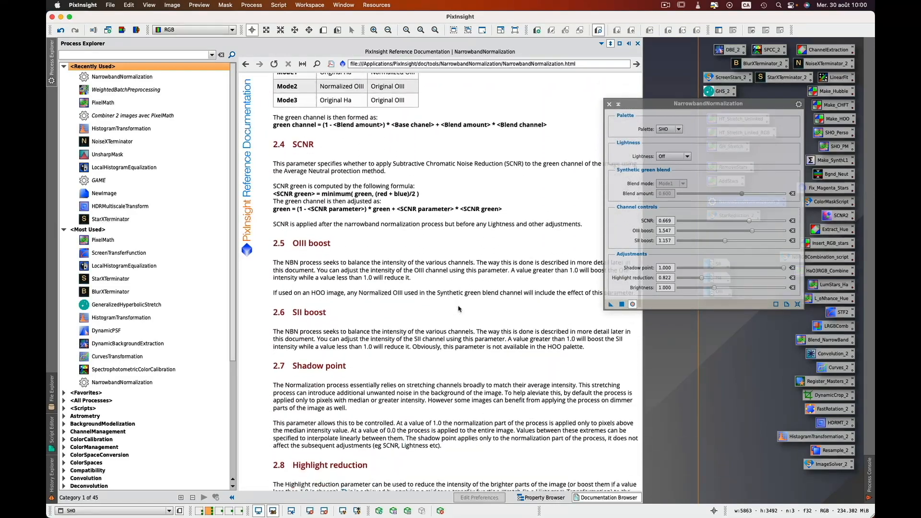
{"action": "scroll", "coordinate": [458, 309], "scroll_direction": "down", "scroll_amount": 20}
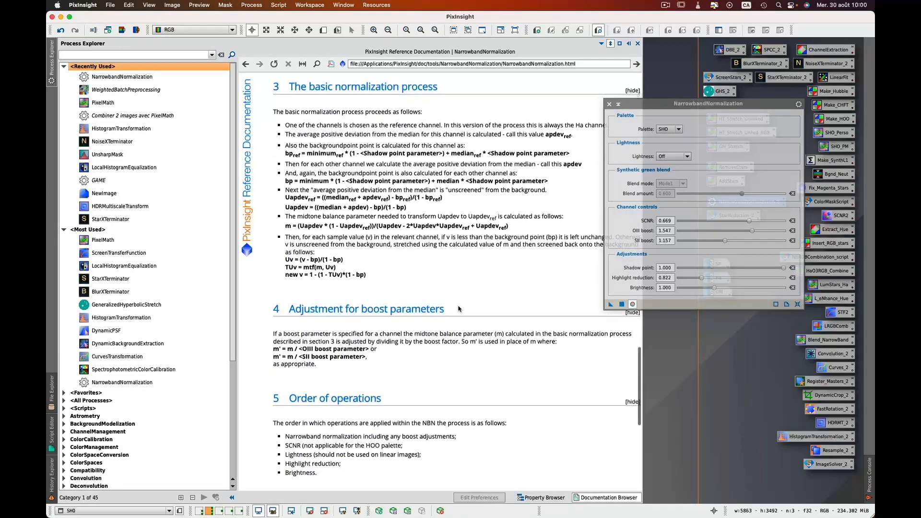
{"action": "scroll", "coordinate": [458, 309], "scroll_direction": "up", "scroll_amount": 20}
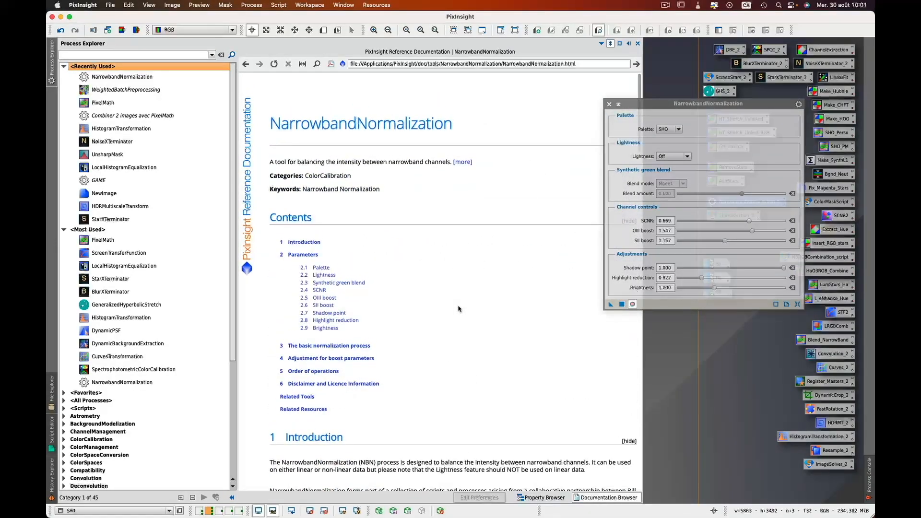
{"action": "scroll", "coordinate": [458, 309], "scroll_direction": "down", "scroll_amount": 1}
{"action": "left_click", "coordinate": [640, 108]}
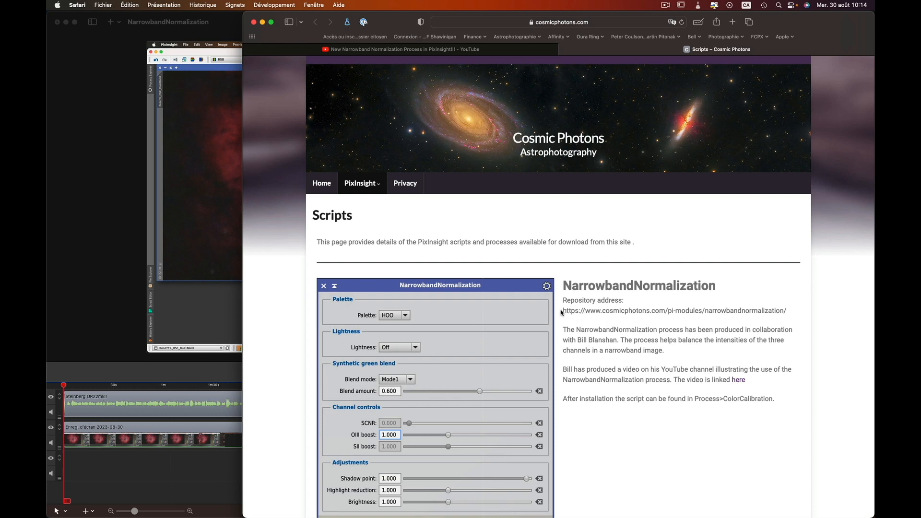
- In Safari, review the scripts and processes on the Cosmic Photons Scripts page, from NarrowbandNormalization through CloseView, and return to the NarrowbandNormalization entry
{"action": "scroll", "coordinate": [594, 436], "scroll_direction": "down", "scroll_amount": 4}
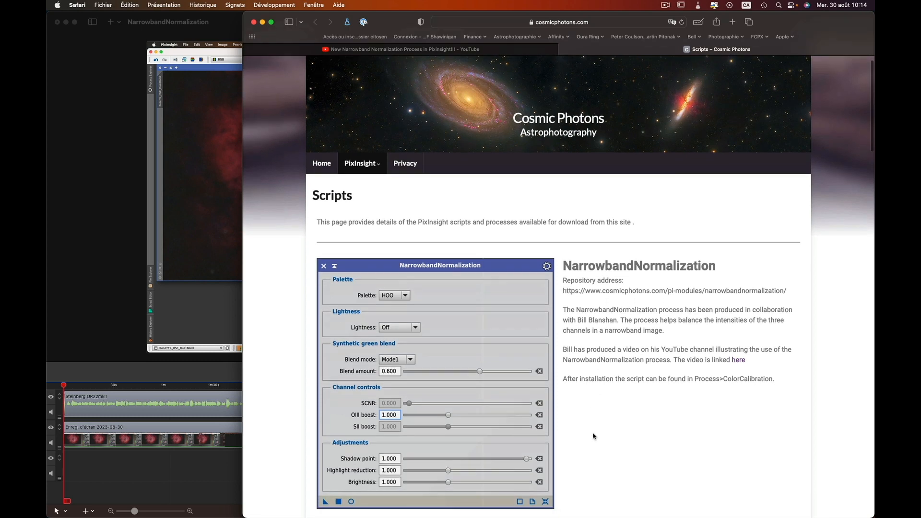
{"action": "scroll", "coordinate": [594, 436], "scroll_direction": "down", "scroll_amount": 3}
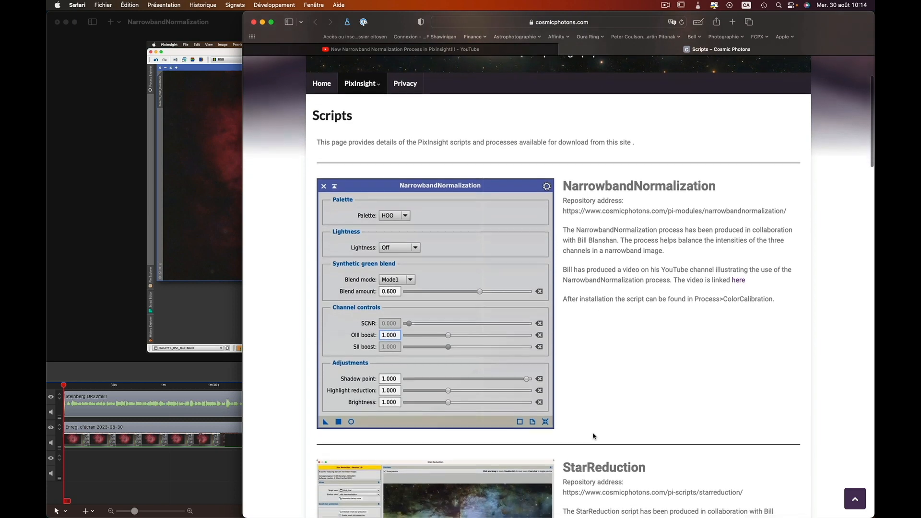
{"action": "scroll", "coordinate": [593, 436], "scroll_direction": "down", "scroll_amount": 5}
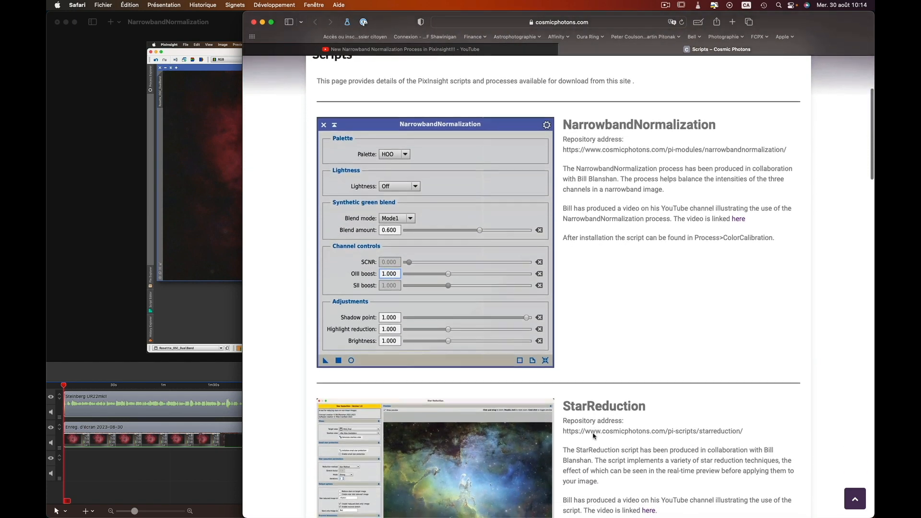
{"action": "scroll", "coordinate": [593, 436], "scroll_direction": "down", "scroll_amount": 15}
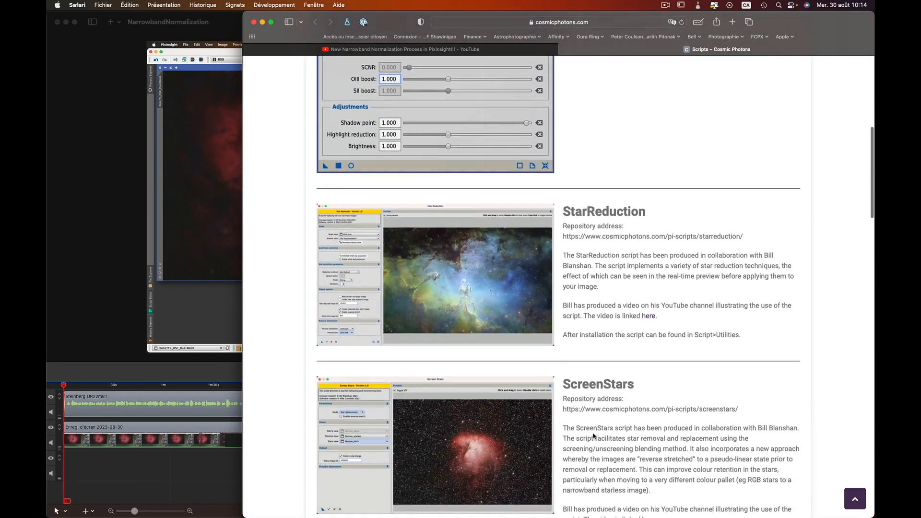
{"action": "scroll", "coordinate": [593, 434], "scroll_direction": "down", "scroll_amount": 2}
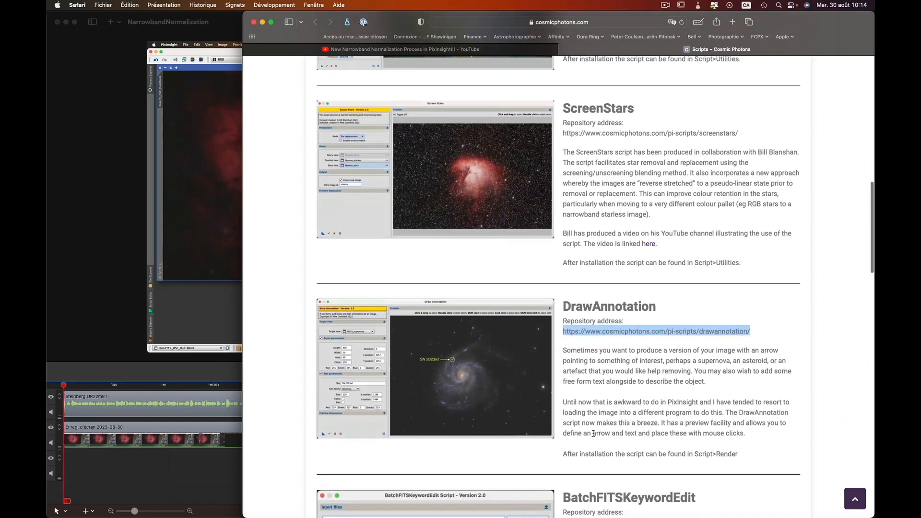
{"action": "left_click", "coordinate": [703, 307]}
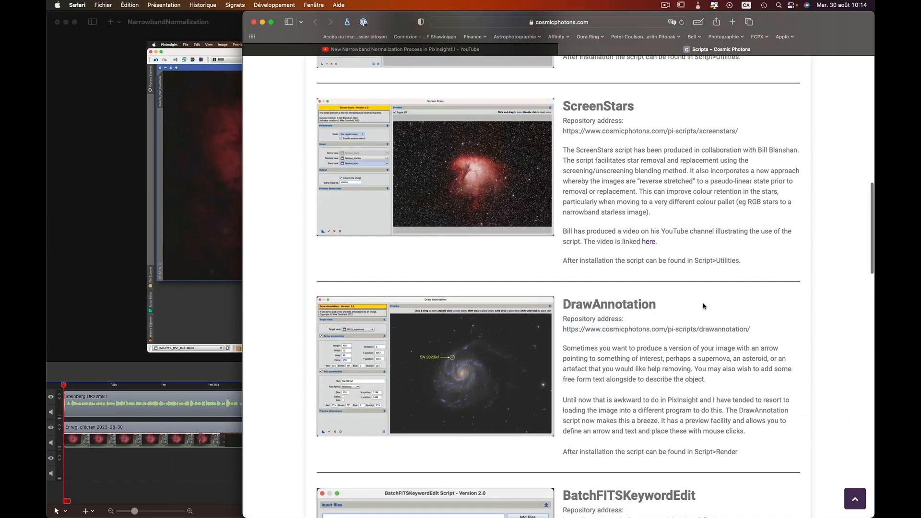
{"action": "scroll", "coordinate": [704, 307], "scroll_direction": "down", "scroll_amount": 7}
{"action": "scroll", "coordinate": [703, 307], "scroll_direction": "down", "scroll_amount": 7}
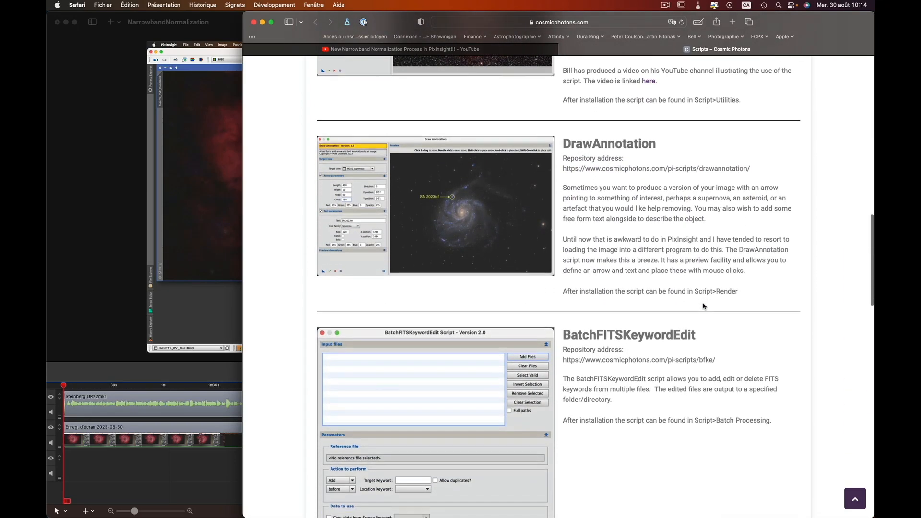
{"action": "scroll", "coordinate": [703, 303], "scroll_direction": "down", "scroll_amount": 4}
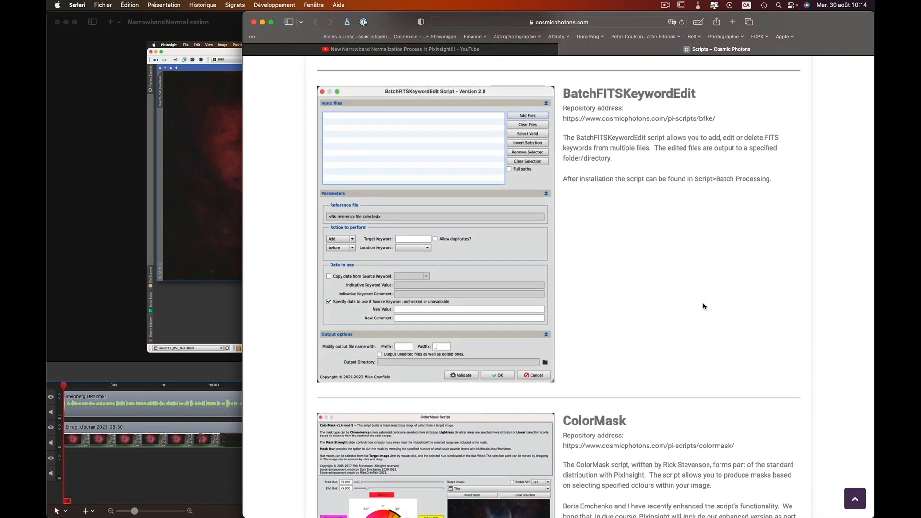
{"action": "scroll", "coordinate": [703, 306], "scroll_direction": "down", "scroll_amount": 1}
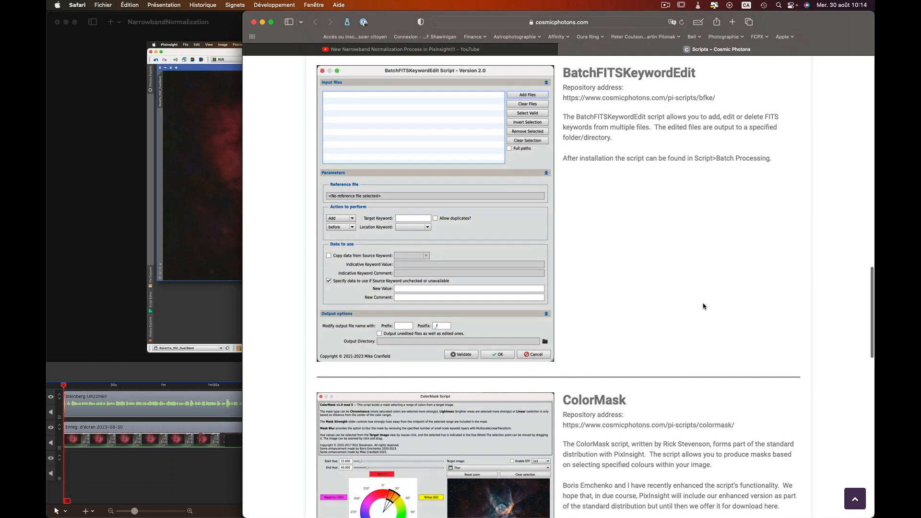
{"action": "scroll", "coordinate": [704, 307], "scroll_direction": "down", "scroll_amount": 12}
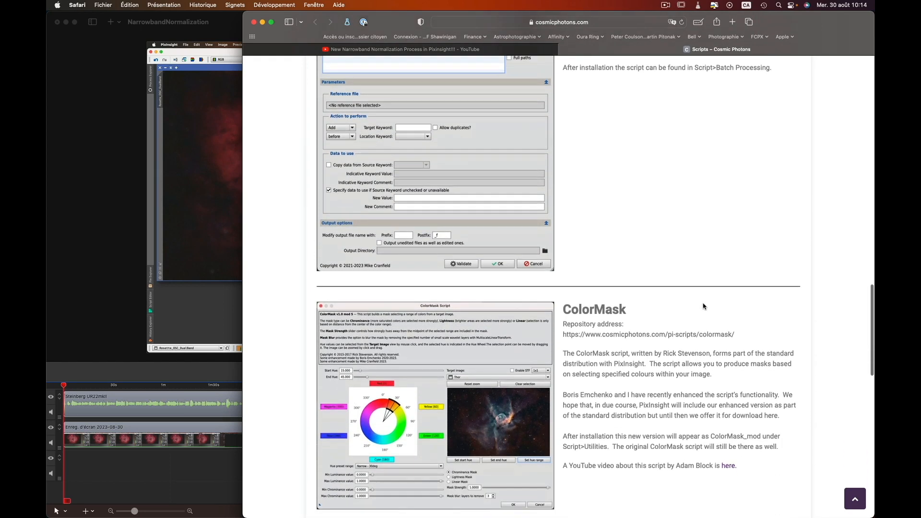
{"action": "scroll", "coordinate": [704, 307], "scroll_direction": "down", "scroll_amount": 6}
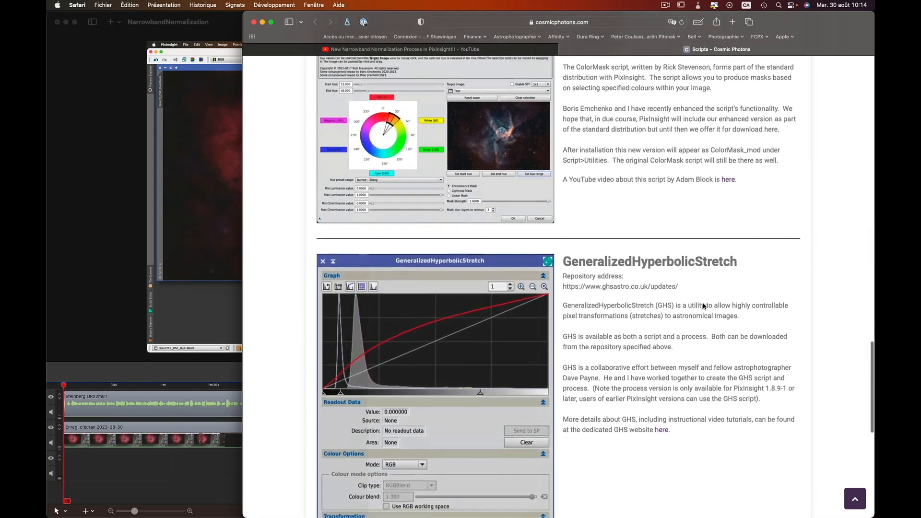
{"action": "scroll", "coordinate": [703, 306], "scroll_direction": "down", "scroll_amount": 10}
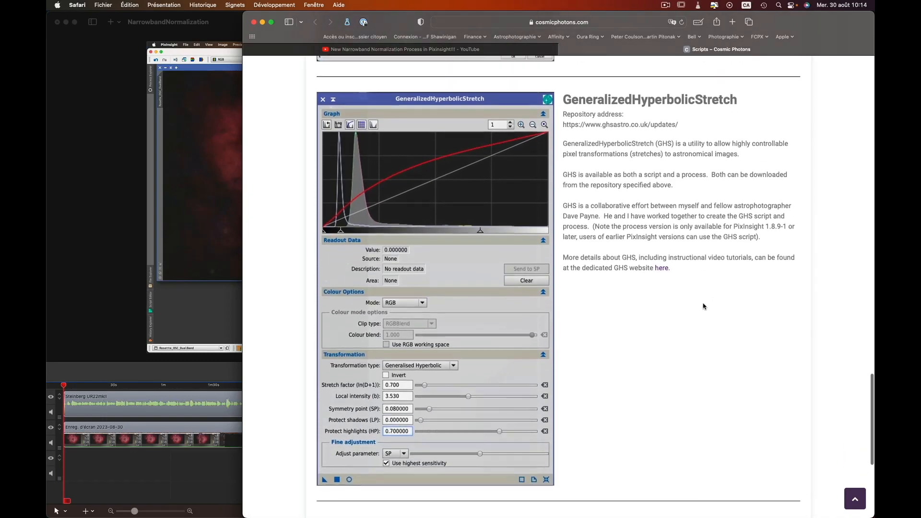
{"action": "scroll", "coordinate": [704, 306], "scroll_direction": "down", "scroll_amount": 8}
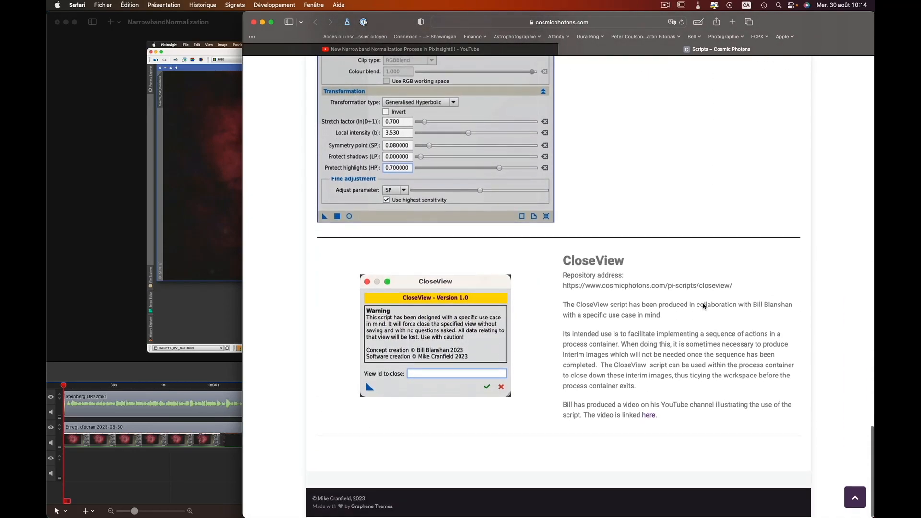
{"action": "scroll", "coordinate": [703, 304], "scroll_direction": "up", "scroll_amount": 16}
{"action": "scroll", "coordinate": [703, 304], "scroll_direction": "up", "scroll_amount": 20}
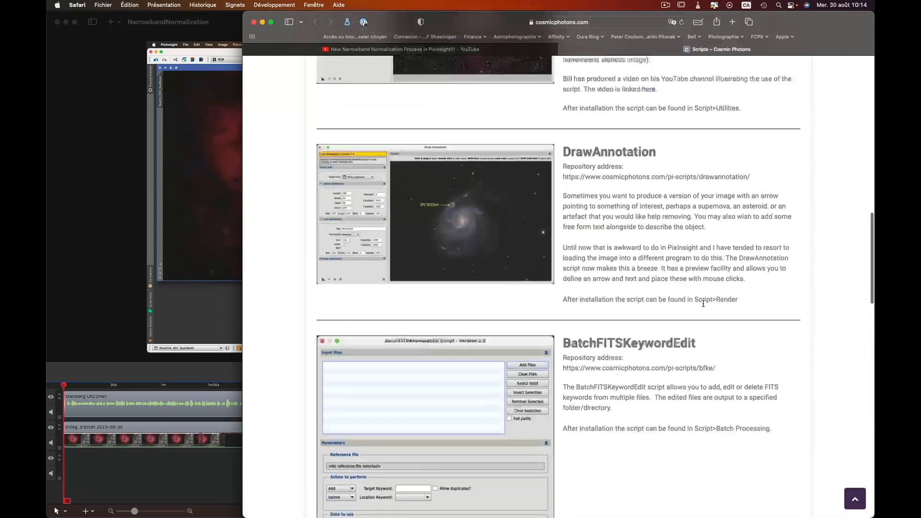
{"action": "scroll", "coordinate": [704, 303], "scroll_direction": "up", "scroll_amount": 5}
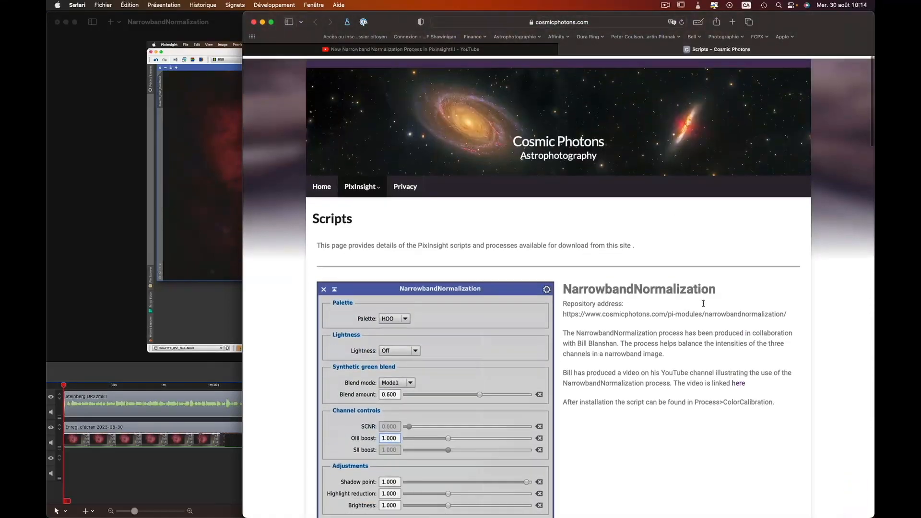